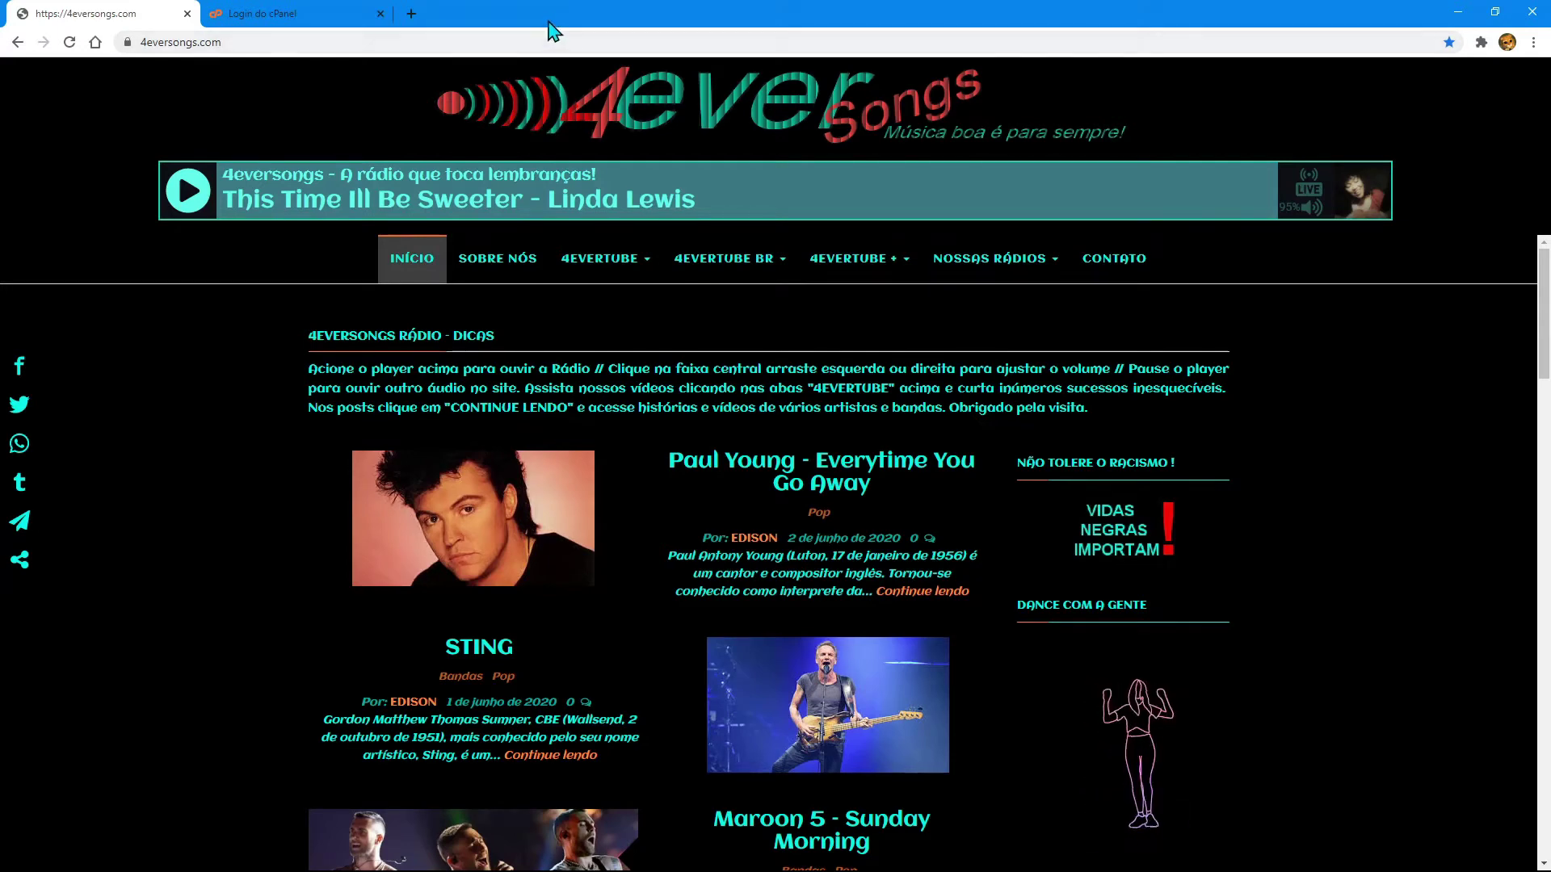
# Step: Switch to the cPanel login page and log in with the account's username and password
pyautogui.click(289, 18)
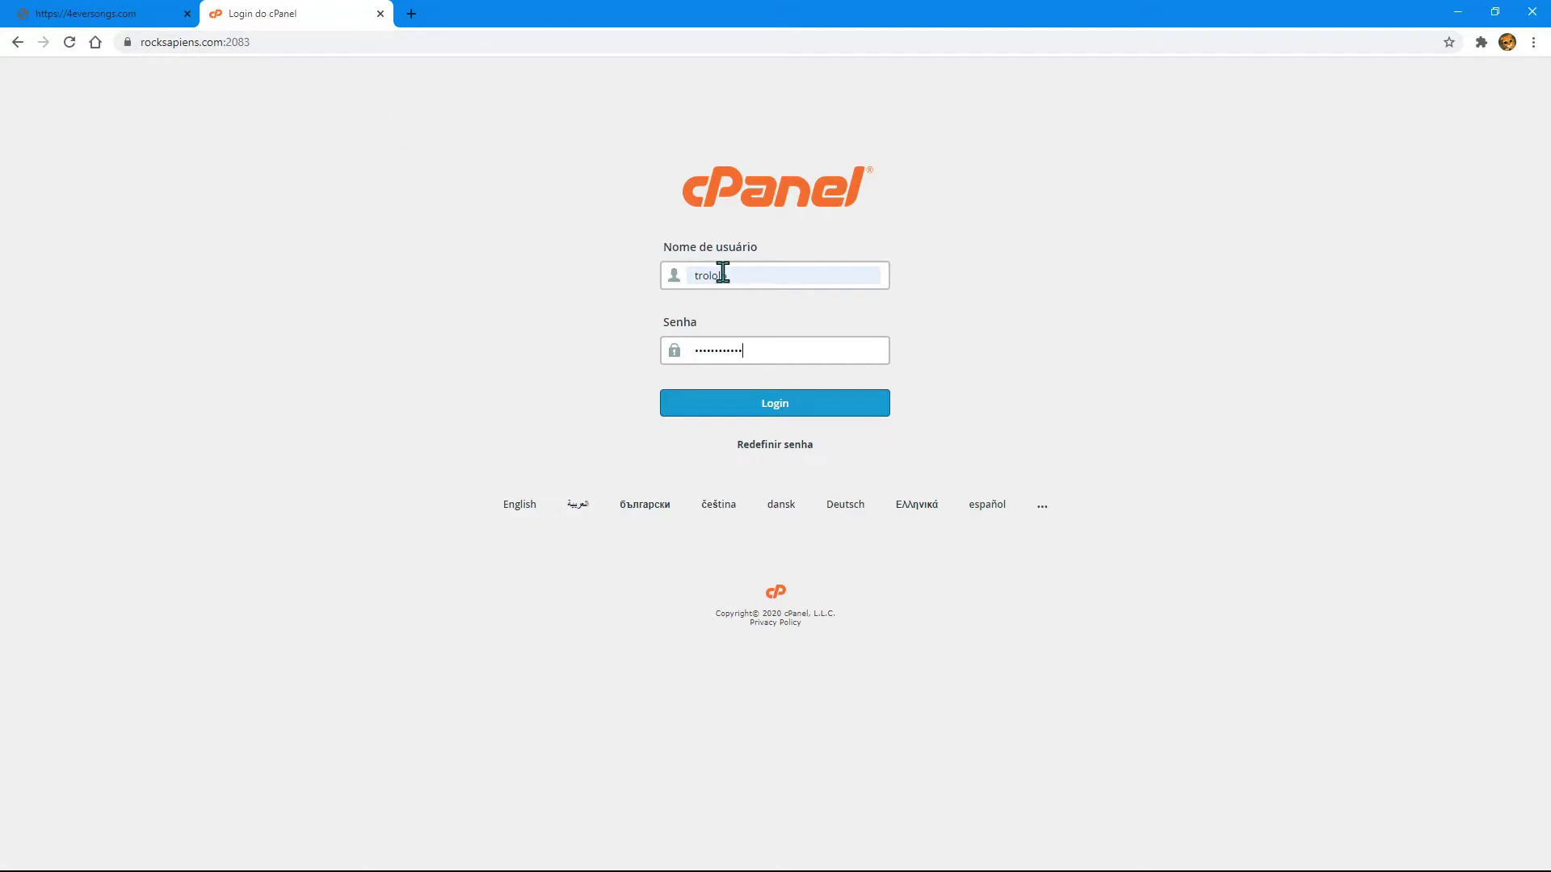
pyautogui.click(751, 407)
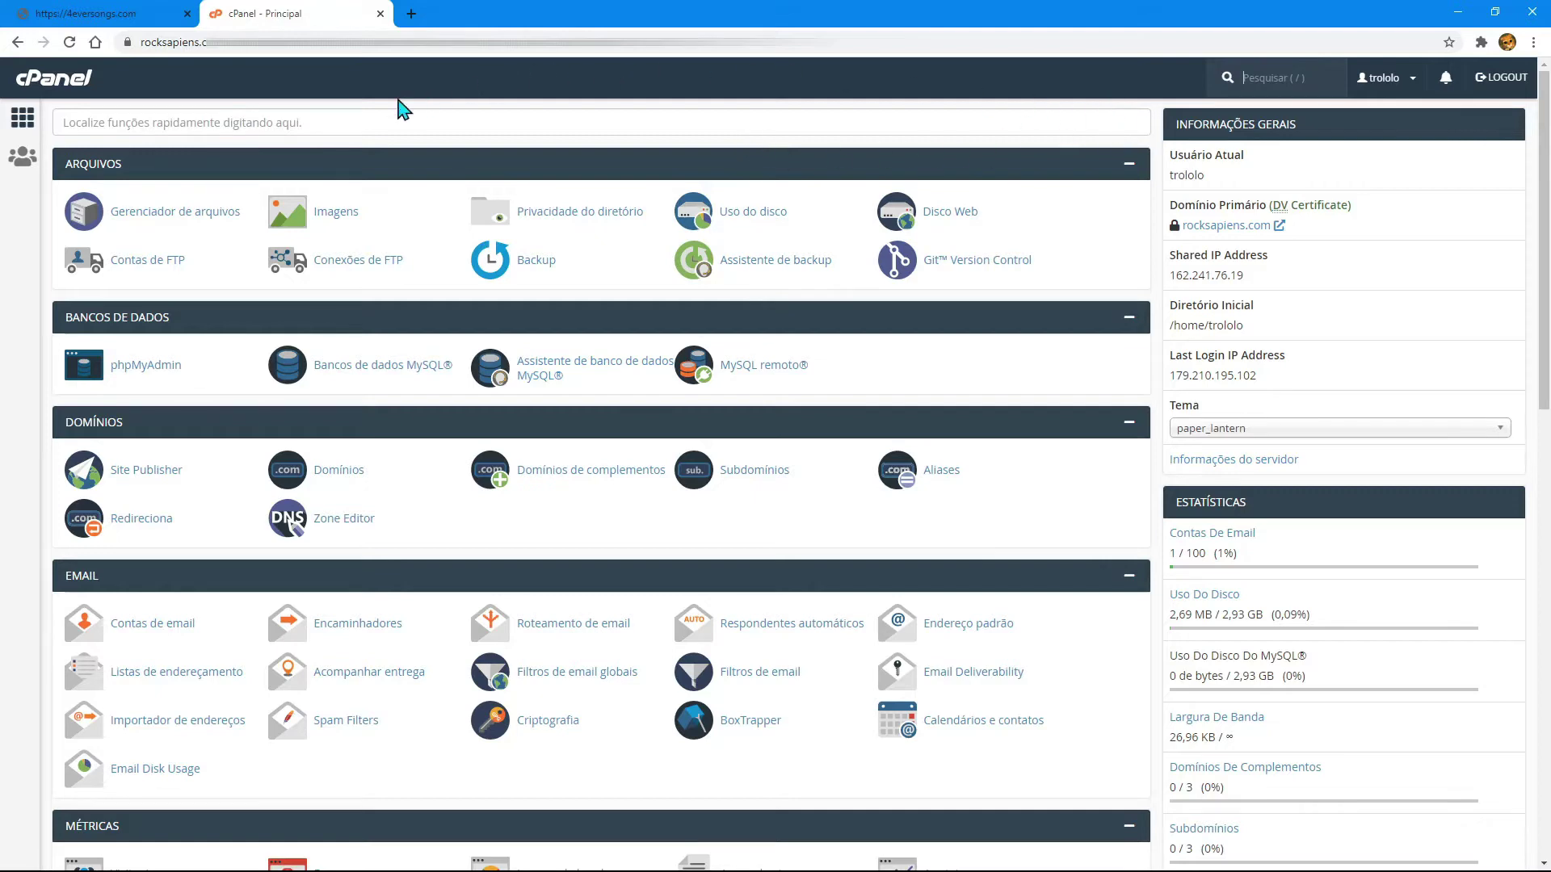
# Step: Look over the cPanel home page and move the Arquivos section below Domínios, directly above Email
pyautogui.moveTo(332, 166)
pyautogui.mouseDown()
pyautogui.moveTo(325, 183)
pyautogui.moveTo(340, 160)
pyautogui.mouseUp()
pyautogui.scroll(-14, 492, 633)
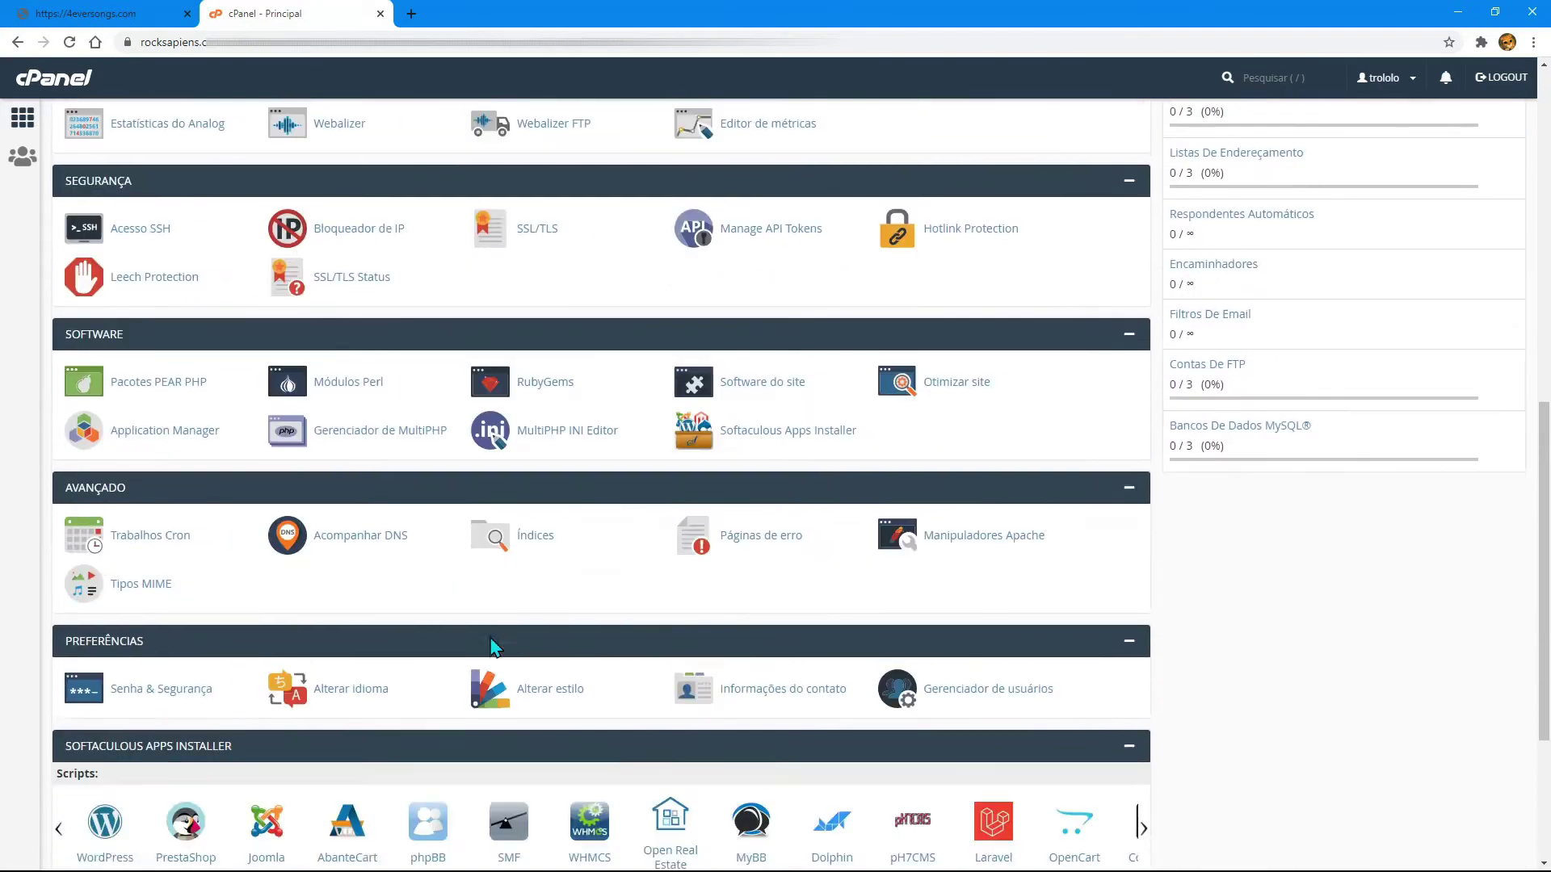
pyautogui.scroll(14, 492, 647)
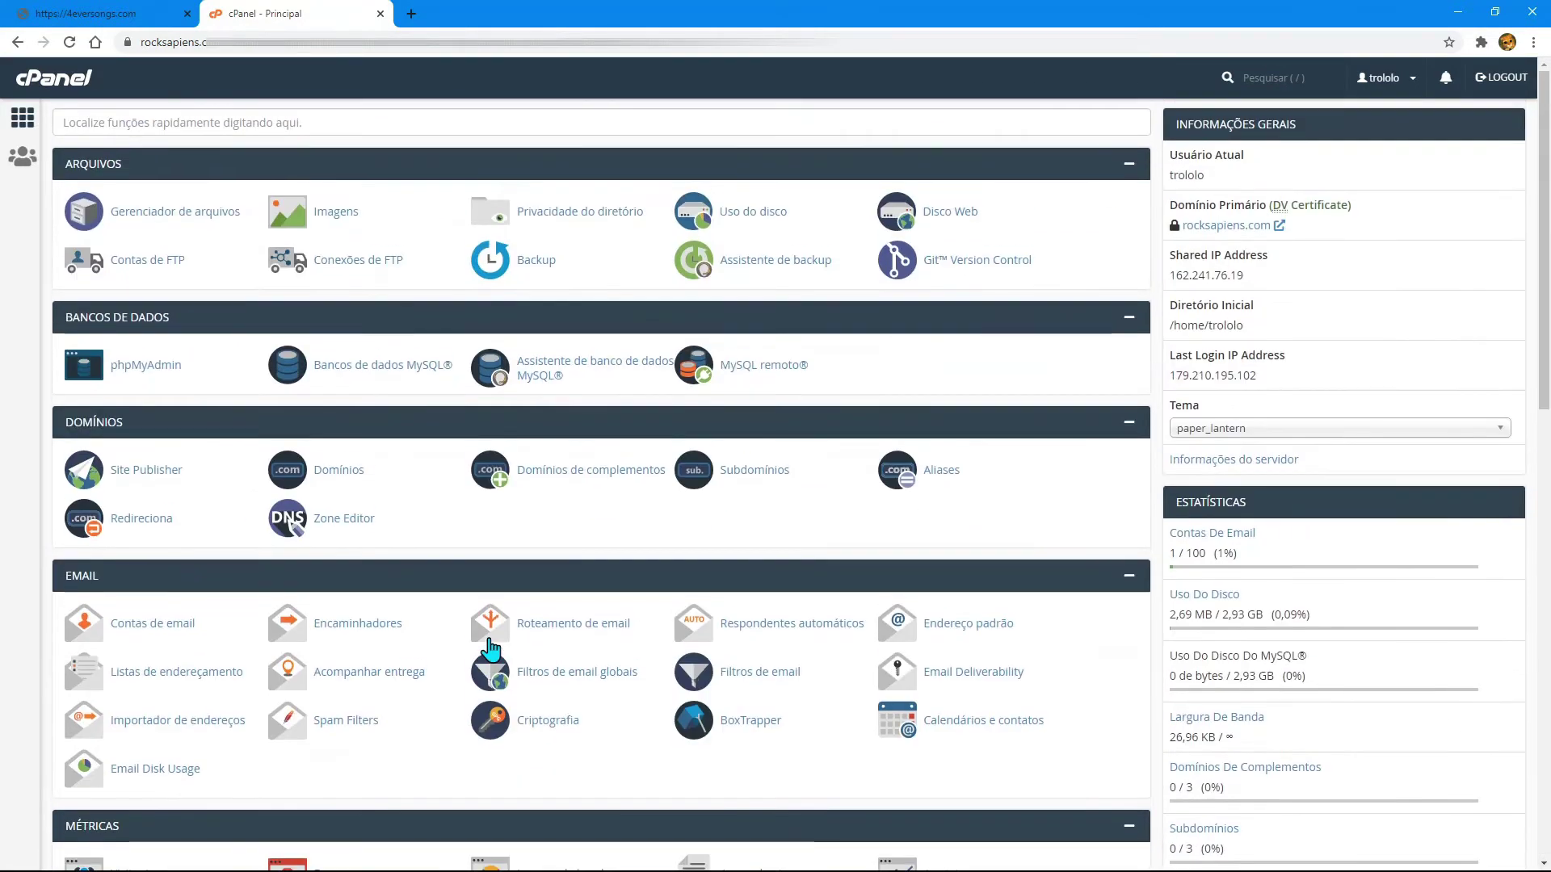
pyautogui.moveTo(380, 162); pyautogui.dragTo(391, 581)
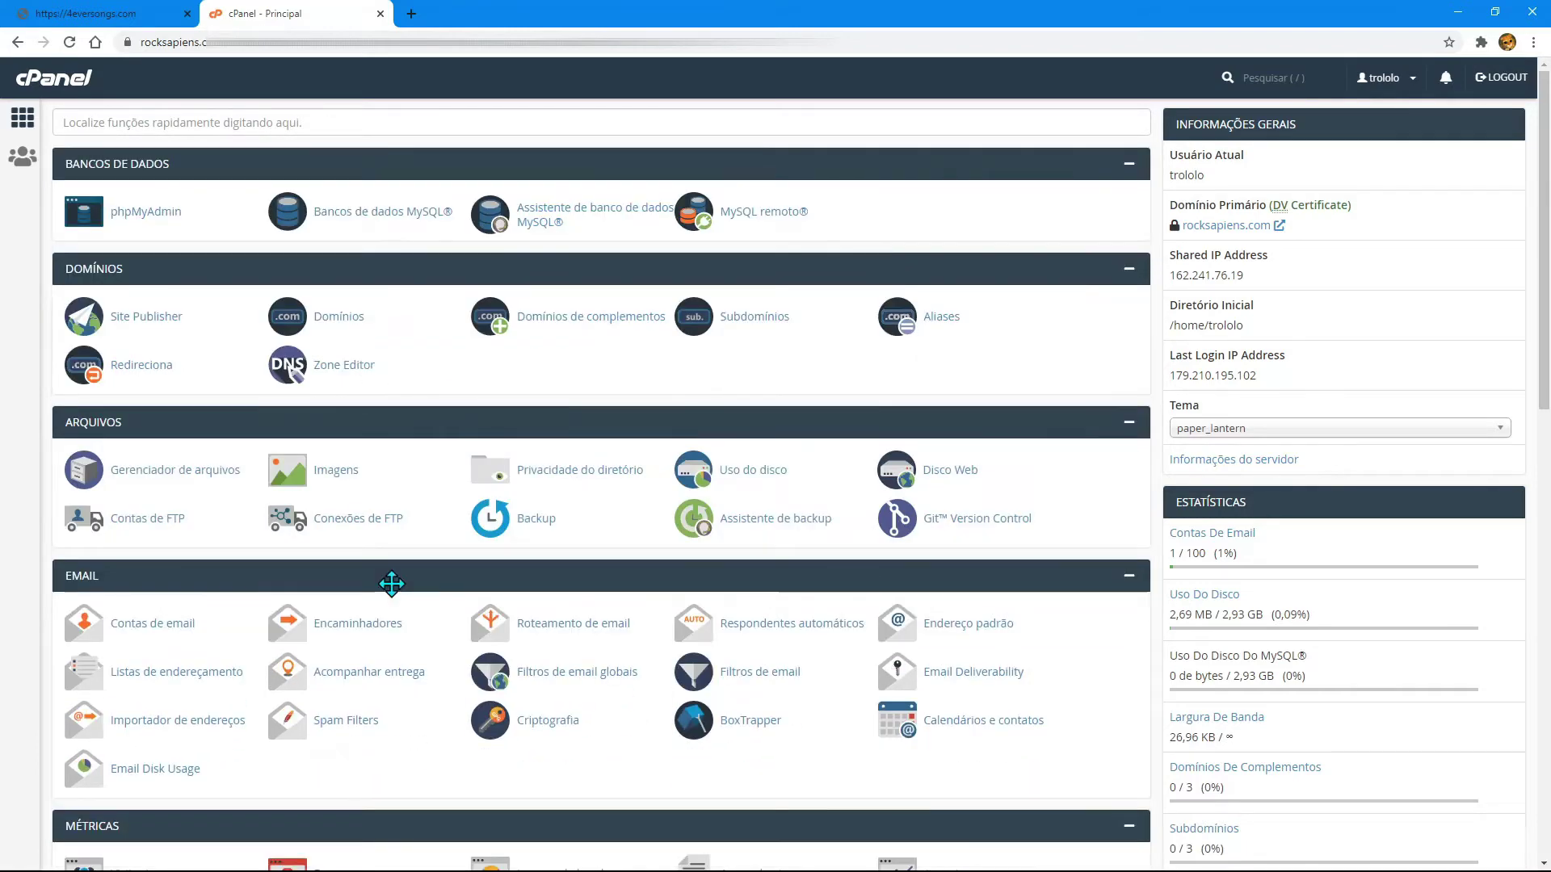
pyautogui.moveTo(138, 578); pyautogui.dragTo(146, 120)
pyautogui.moveTo(247, 831); pyautogui.dragTo(234, 372)
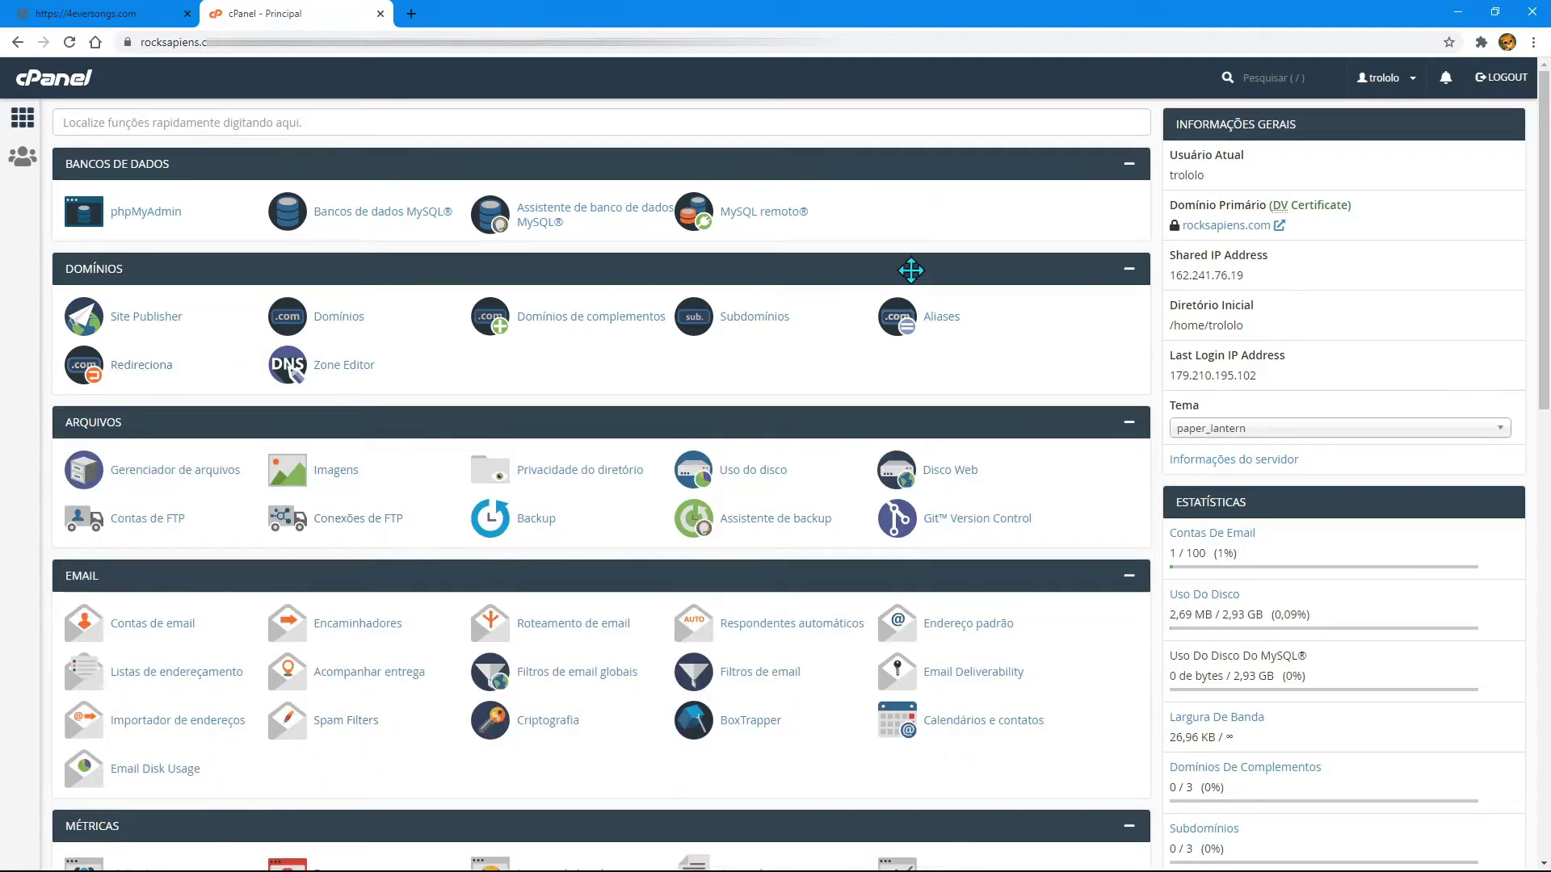
# Step: Reset the page settings to restore the default order of the home page sections
pyautogui.click(1308, 82)
pyautogui.click(1386, 78)
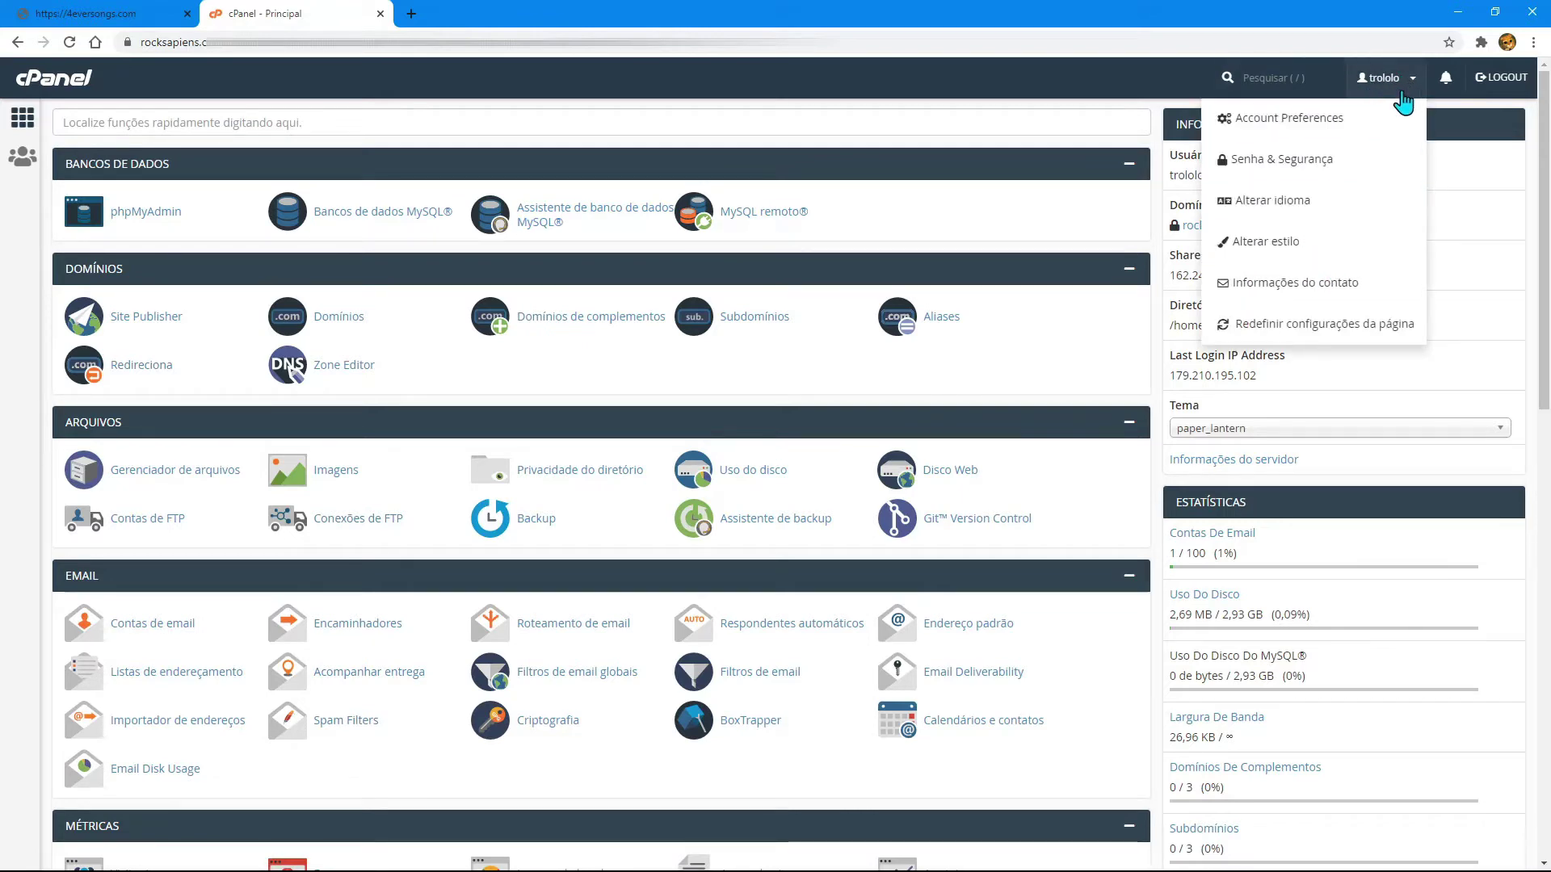
pyautogui.click(1300, 327)
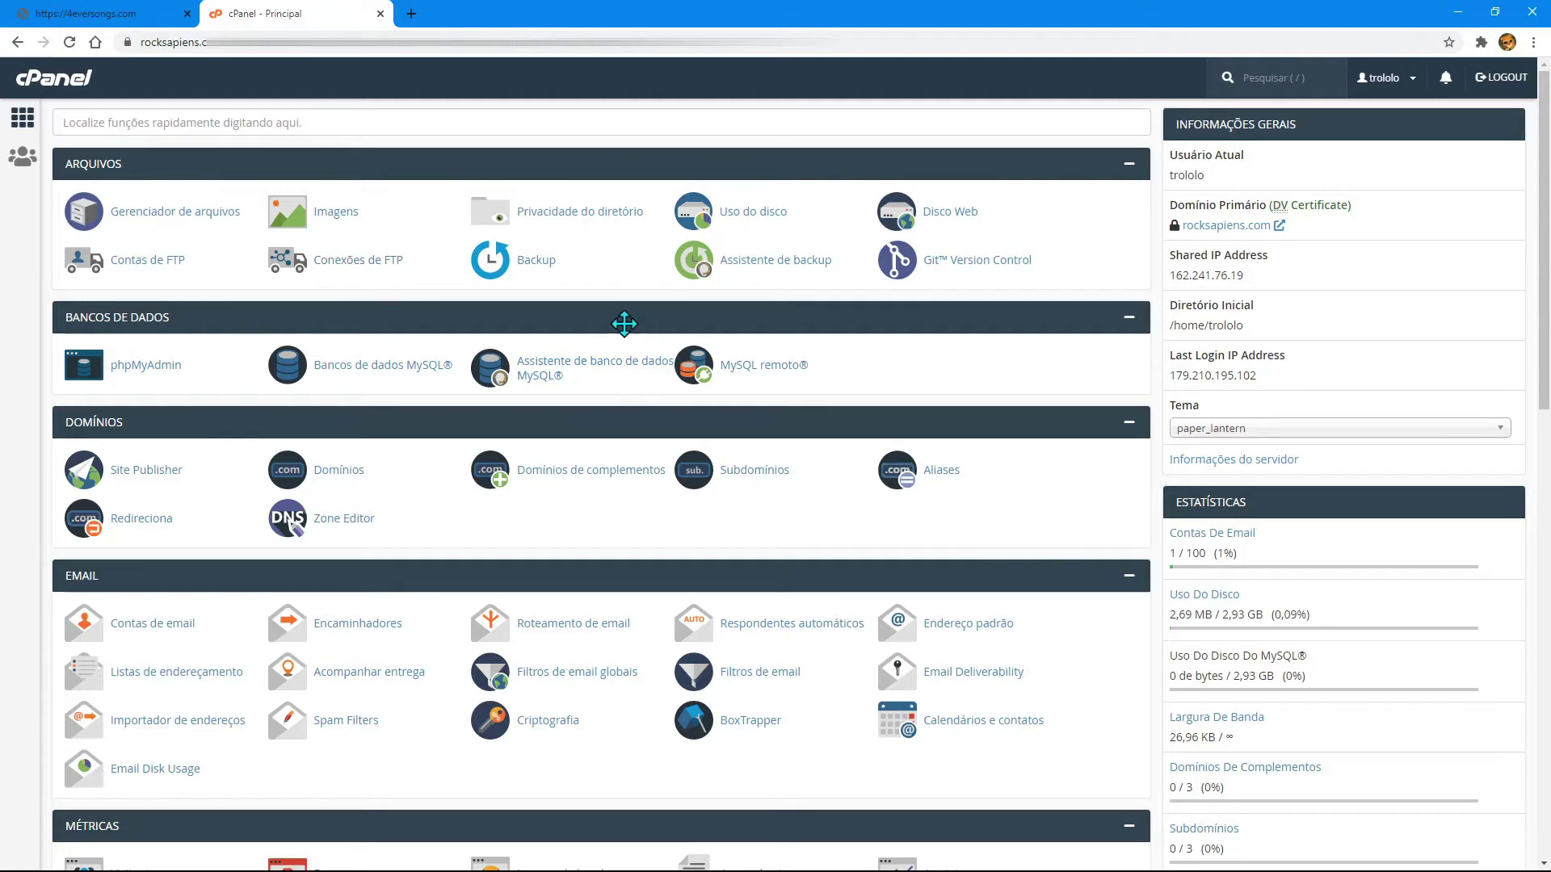
# Step: View the Alterar estilo page from the account options, then return to the home page
pyautogui.click(1409, 81)
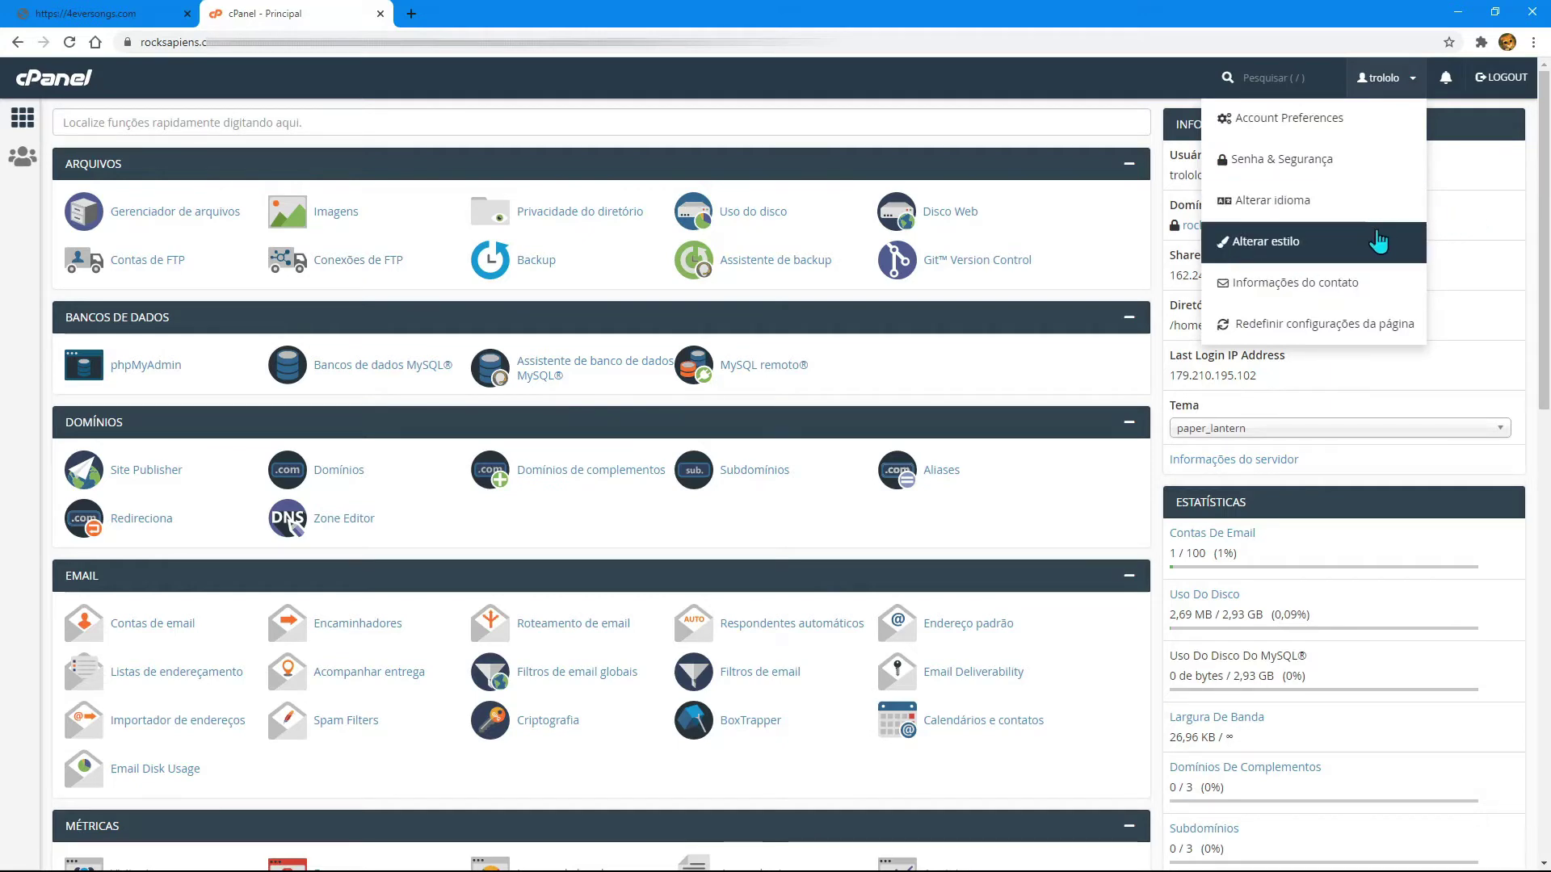
pyautogui.click(1275, 253)
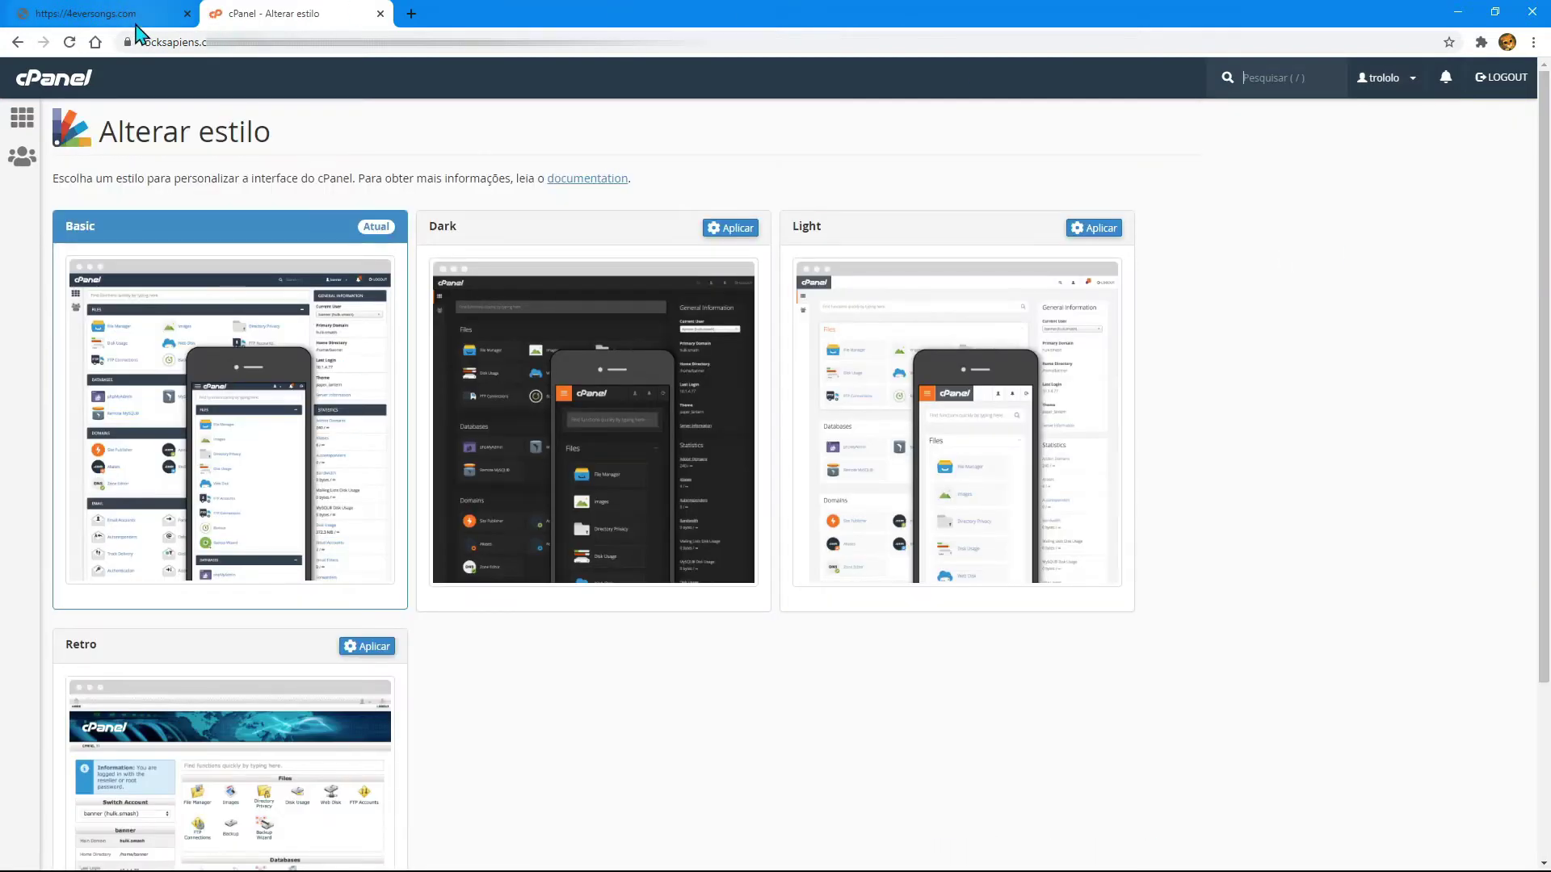
pyautogui.click(17, 43)
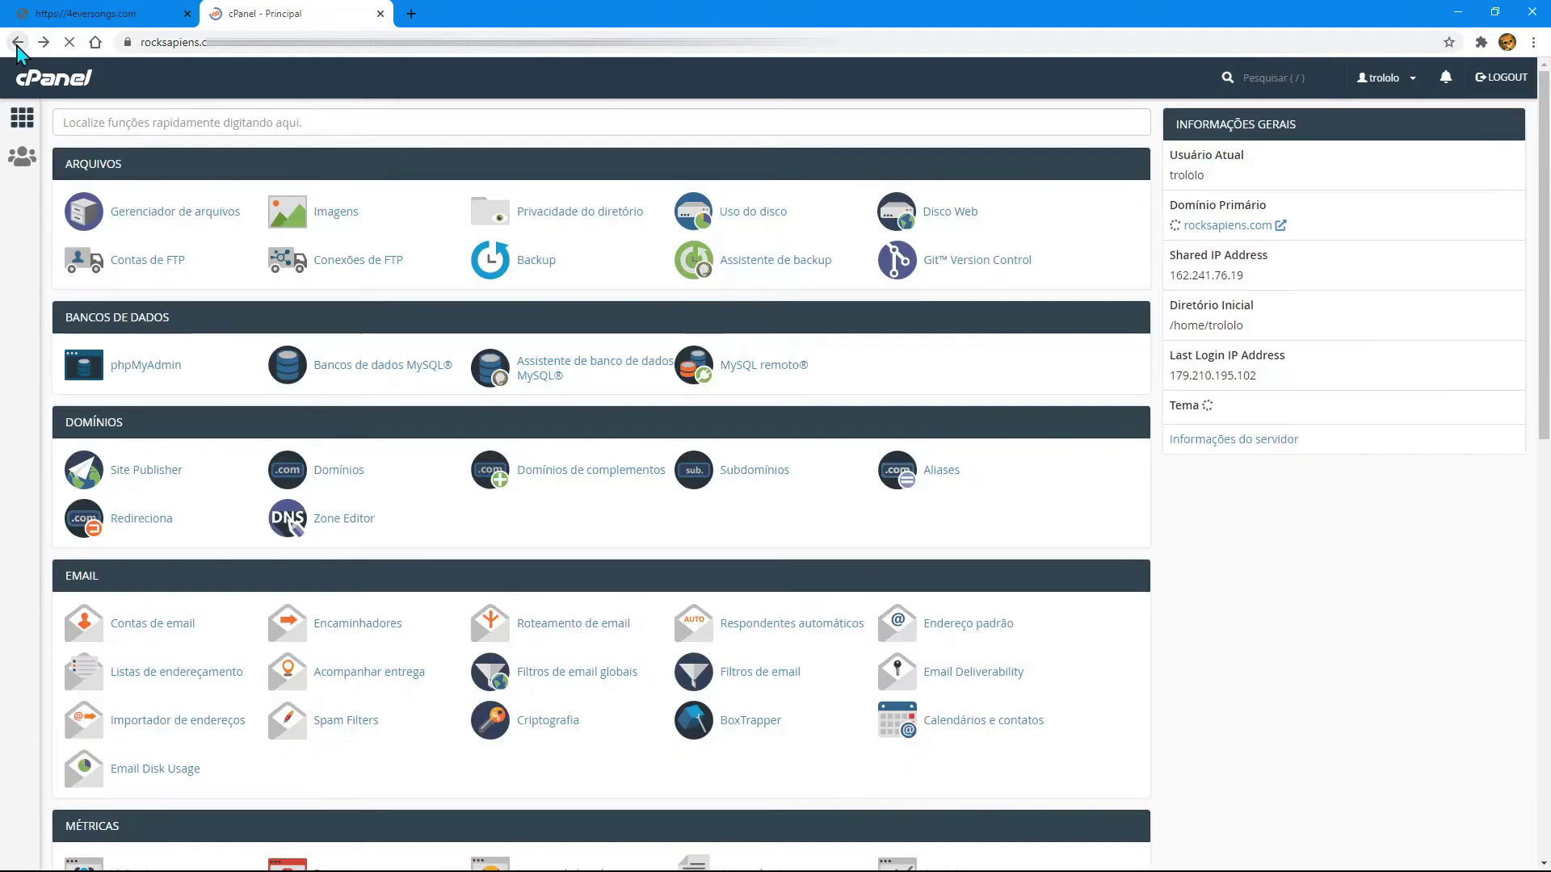
# Step: Open Alterar estilo from the Preferências section, review the available styles and apply the Dark style
pyautogui.scroll(-6, 245, 396)
pyautogui.scroll(-5, 245, 396)
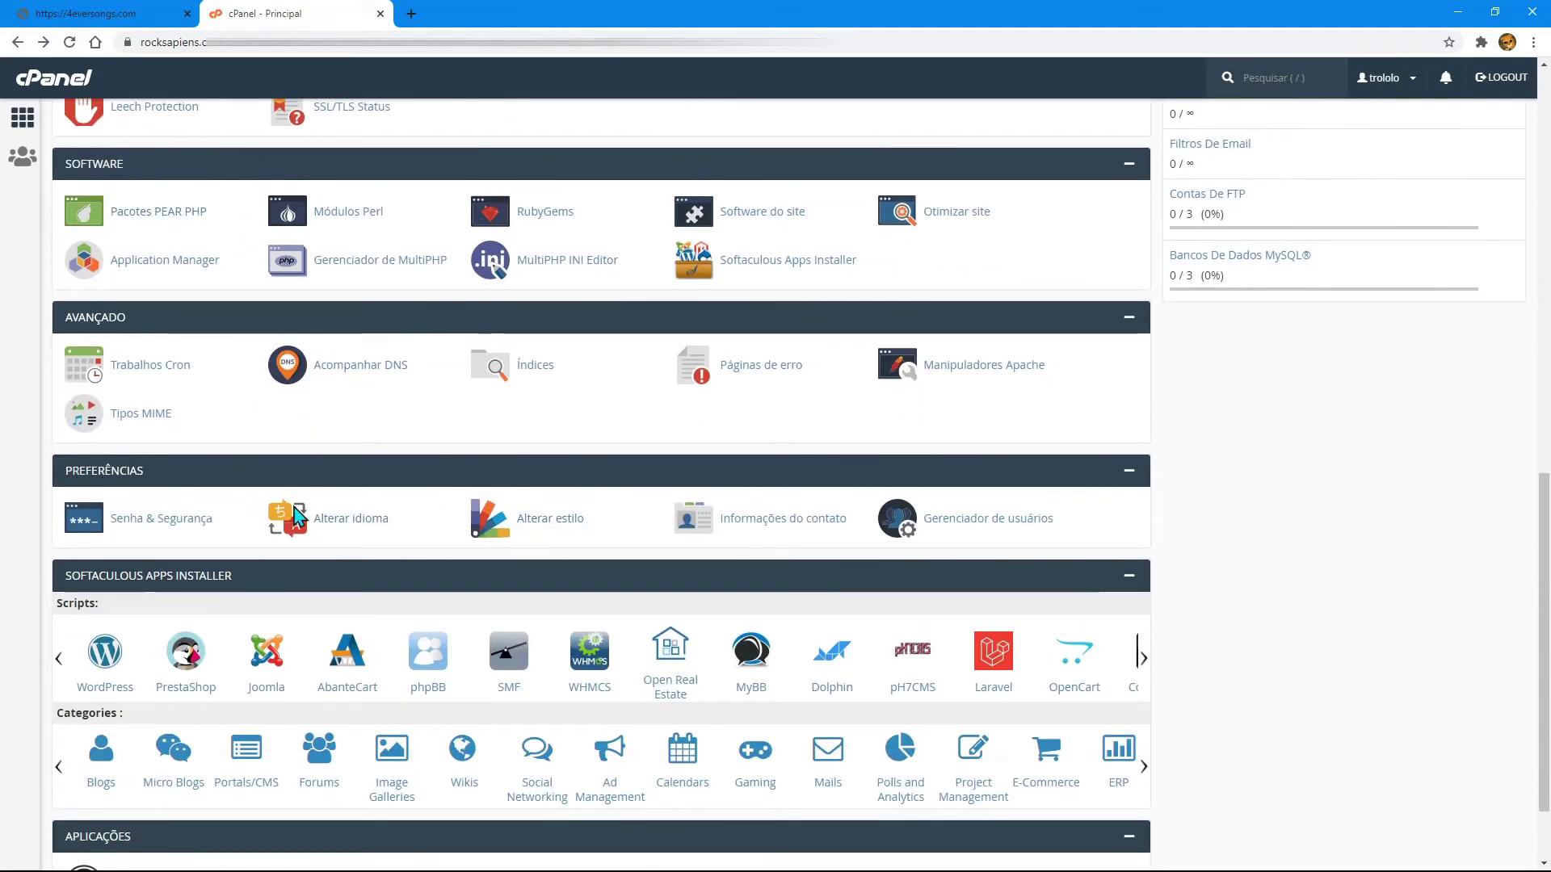
pyautogui.click(491, 523)
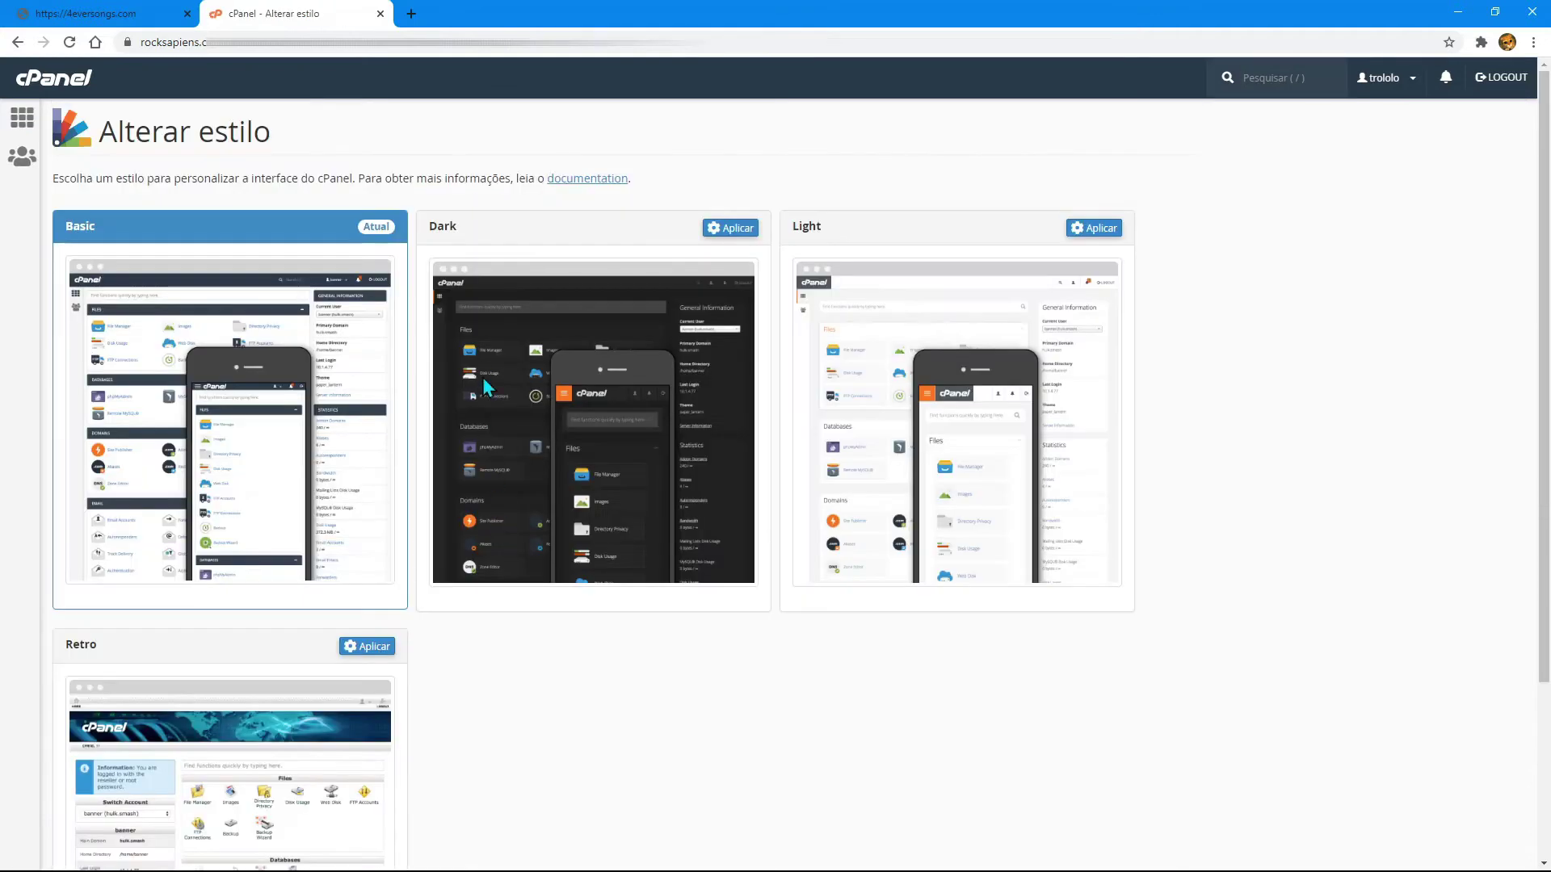
pyautogui.scroll(-2, 265, 731)
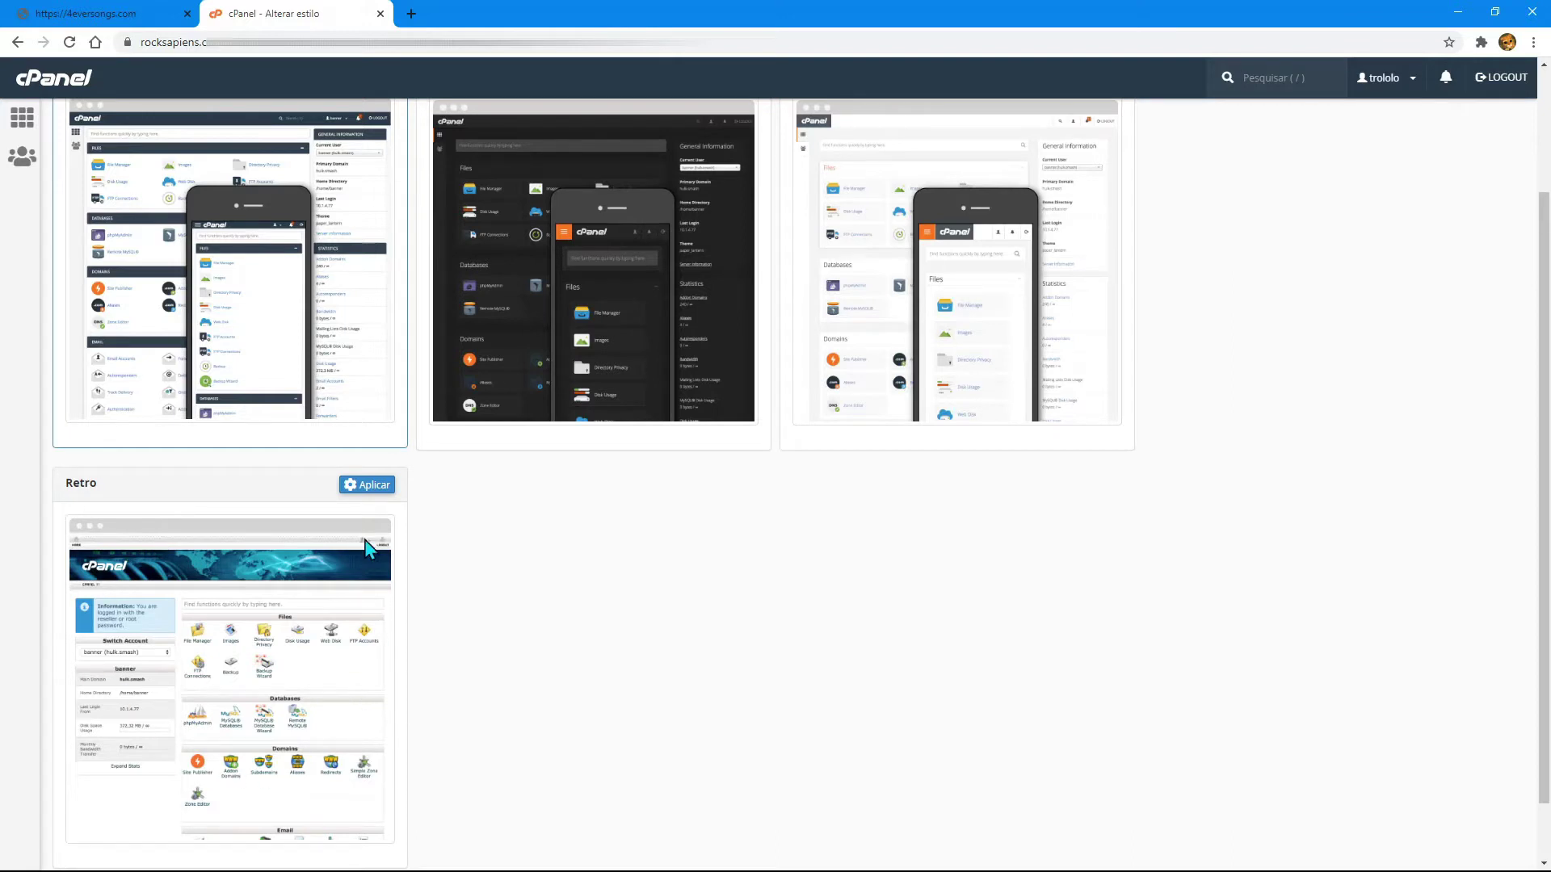
pyautogui.scroll(2, 368, 549)
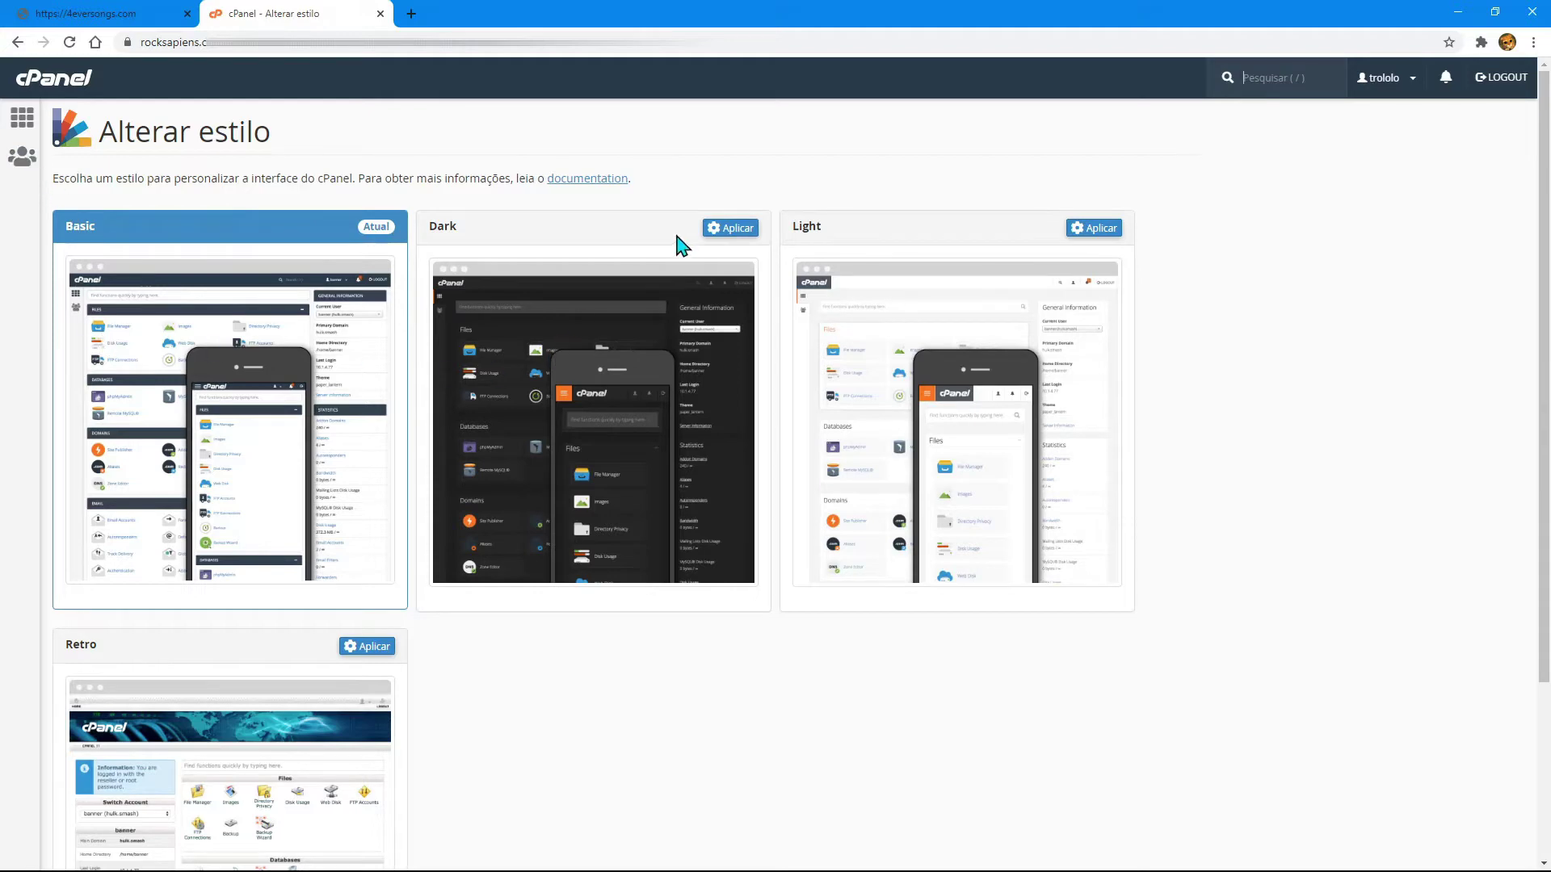
pyautogui.click(720, 230)
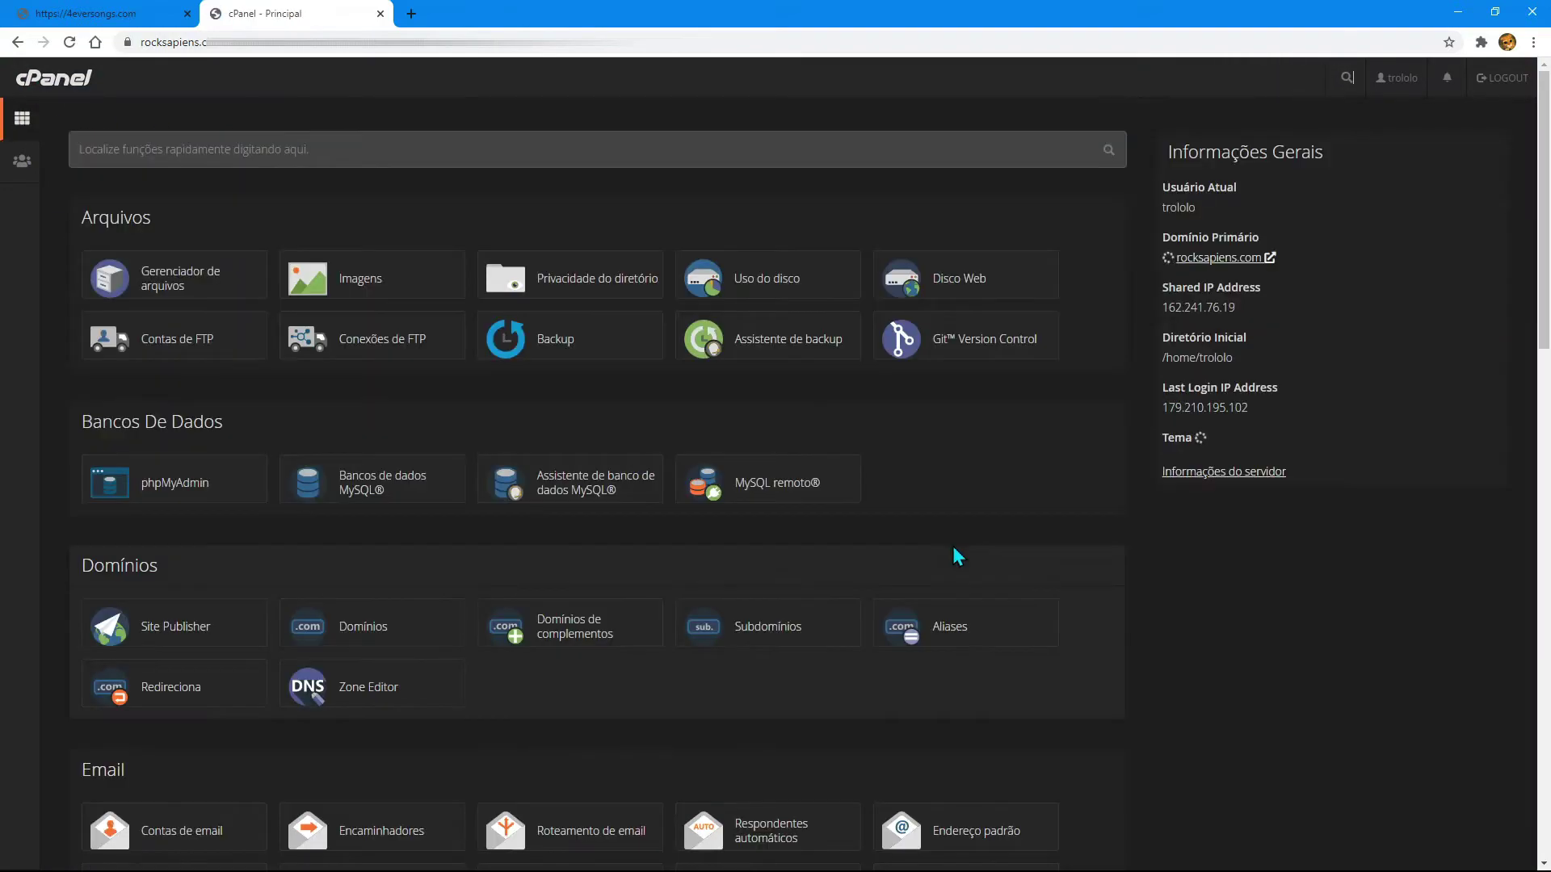
# Step: Look over the home page in the Dark style and switch the interface back to the Basic style
pyautogui.scroll(-15, 952, 546)
pyautogui.scroll(15, 954, 548)
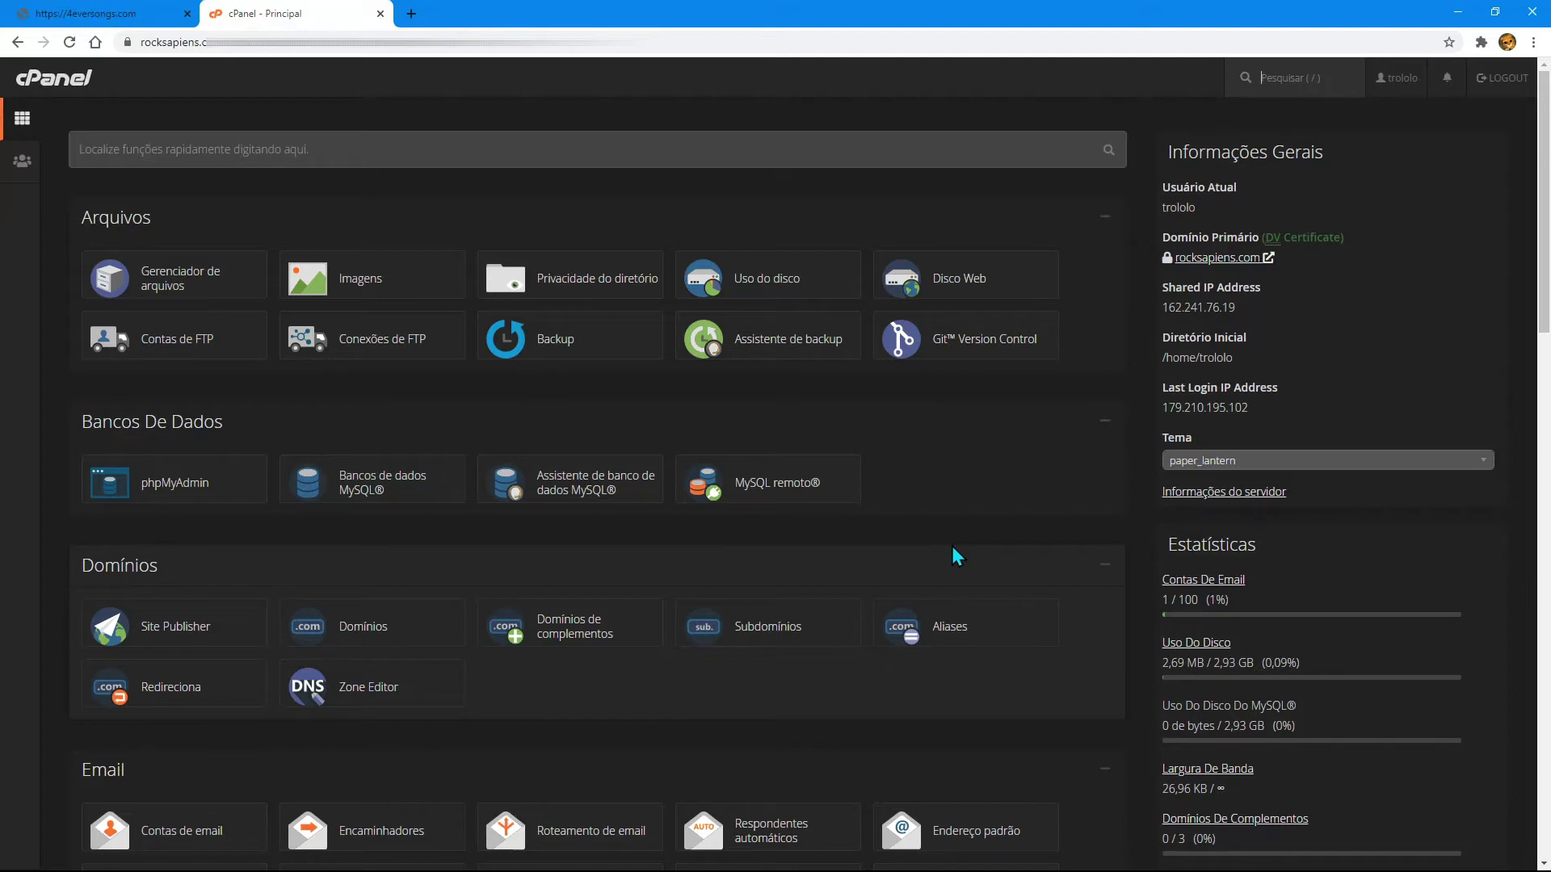
pyautogui.scroll(-1, 307, 485)
pyautogui.scroll(-18, 307, 484)
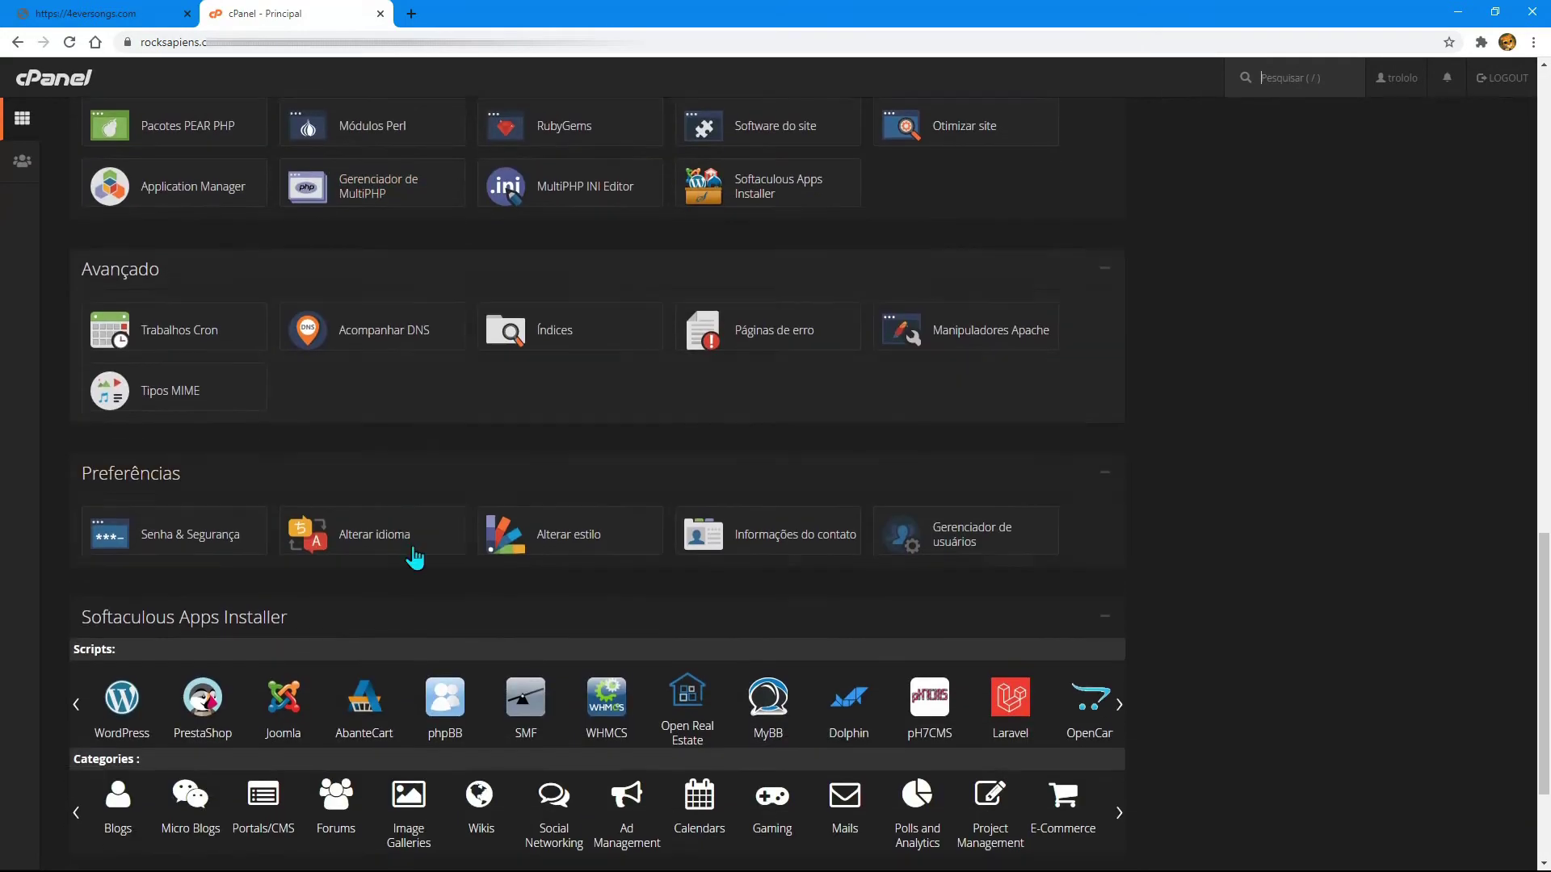
pyautogui.click(511, 537)
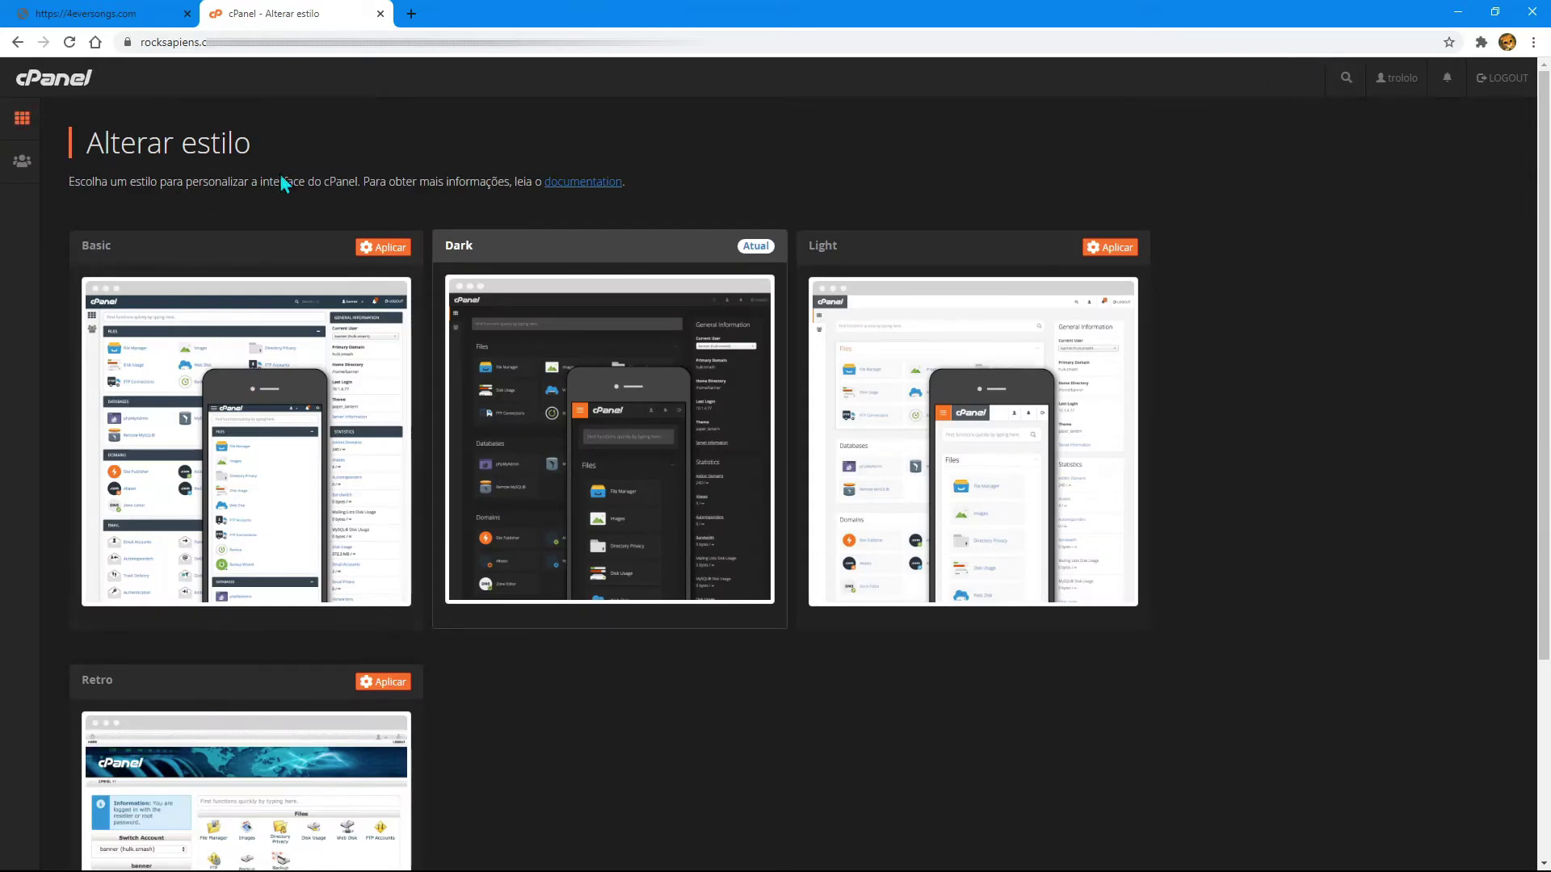
pyautogui.click(385, 248)
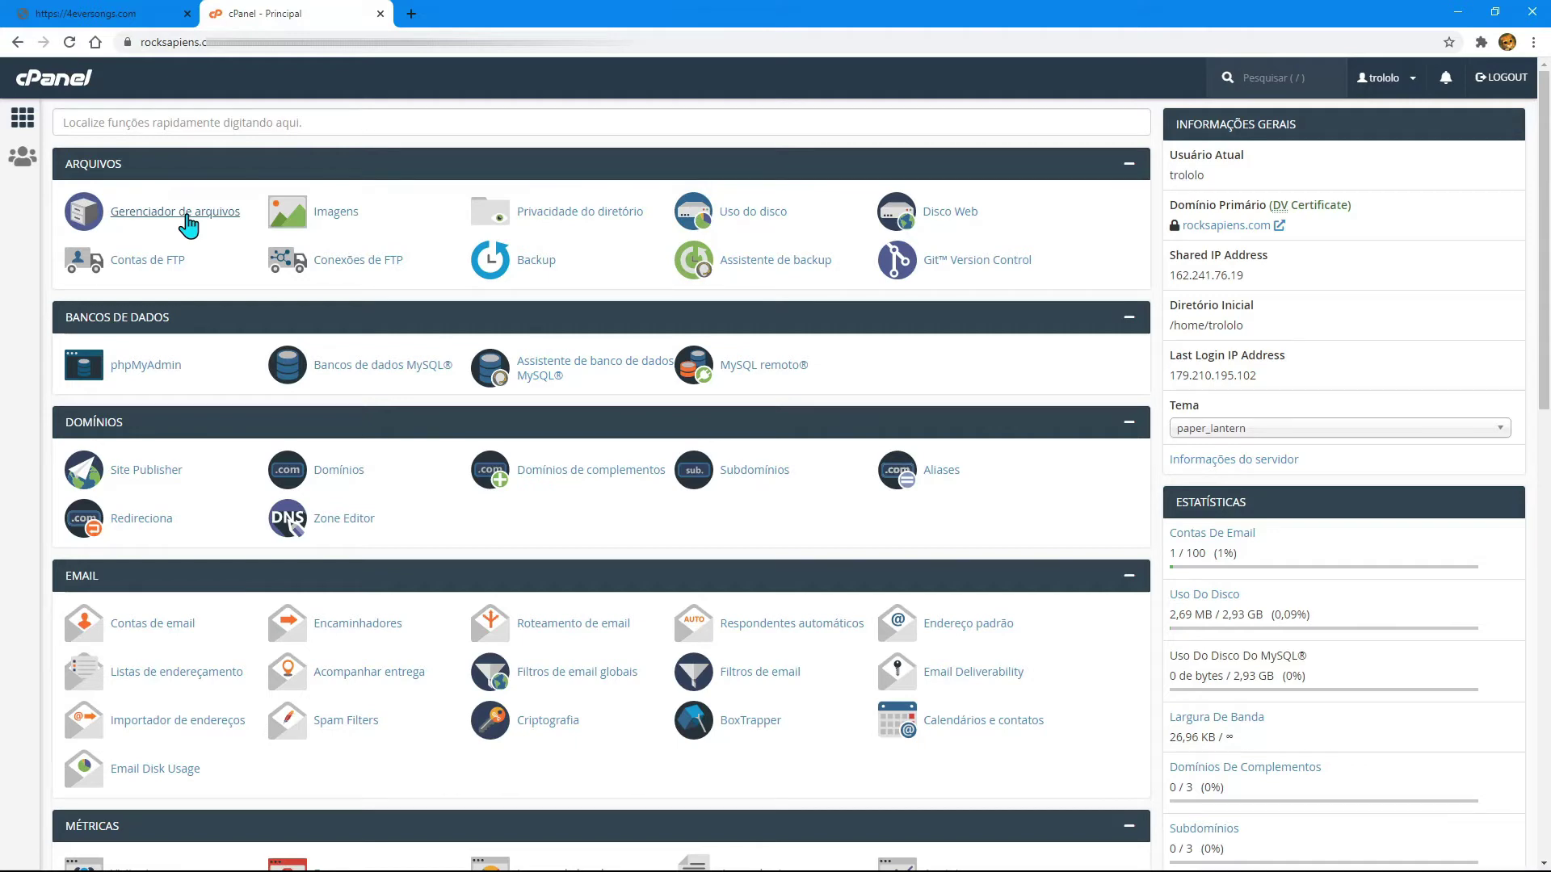
# Step: Examine the tools in the home page sections from Arquivos and Bancos de Dados down to Preferências
pyautogui.scroll(-6, 186, 230)
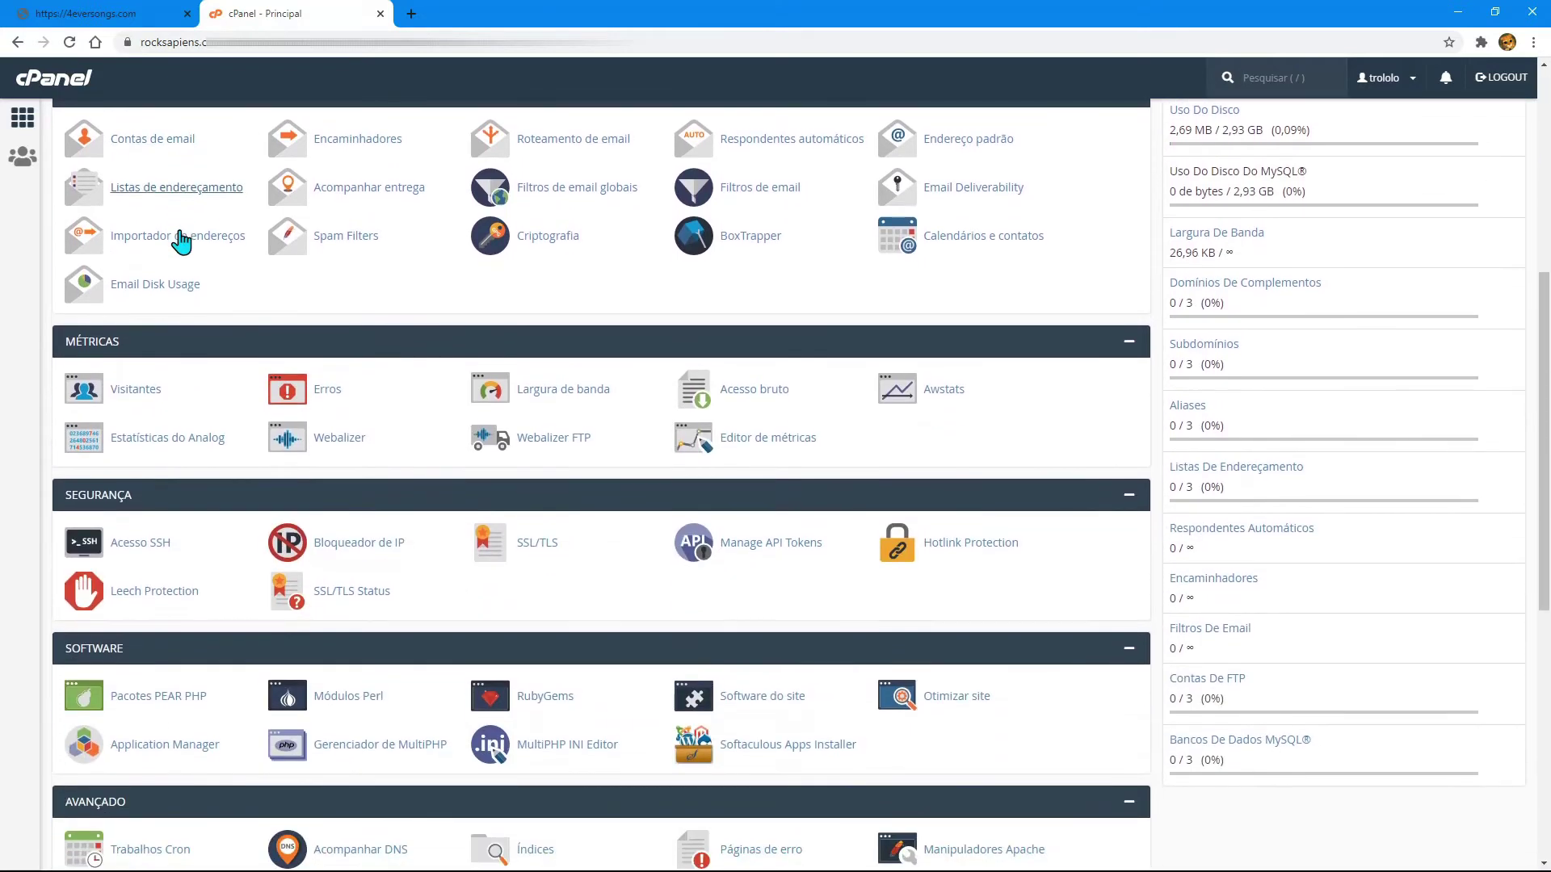
pyautogui.scroll(-1, 184, 404)
pyautogui.scroll(1, 185, 468)
pyautogui.scroll(4, 184, 465)
pyautogui.scroll(2, 184, 462)
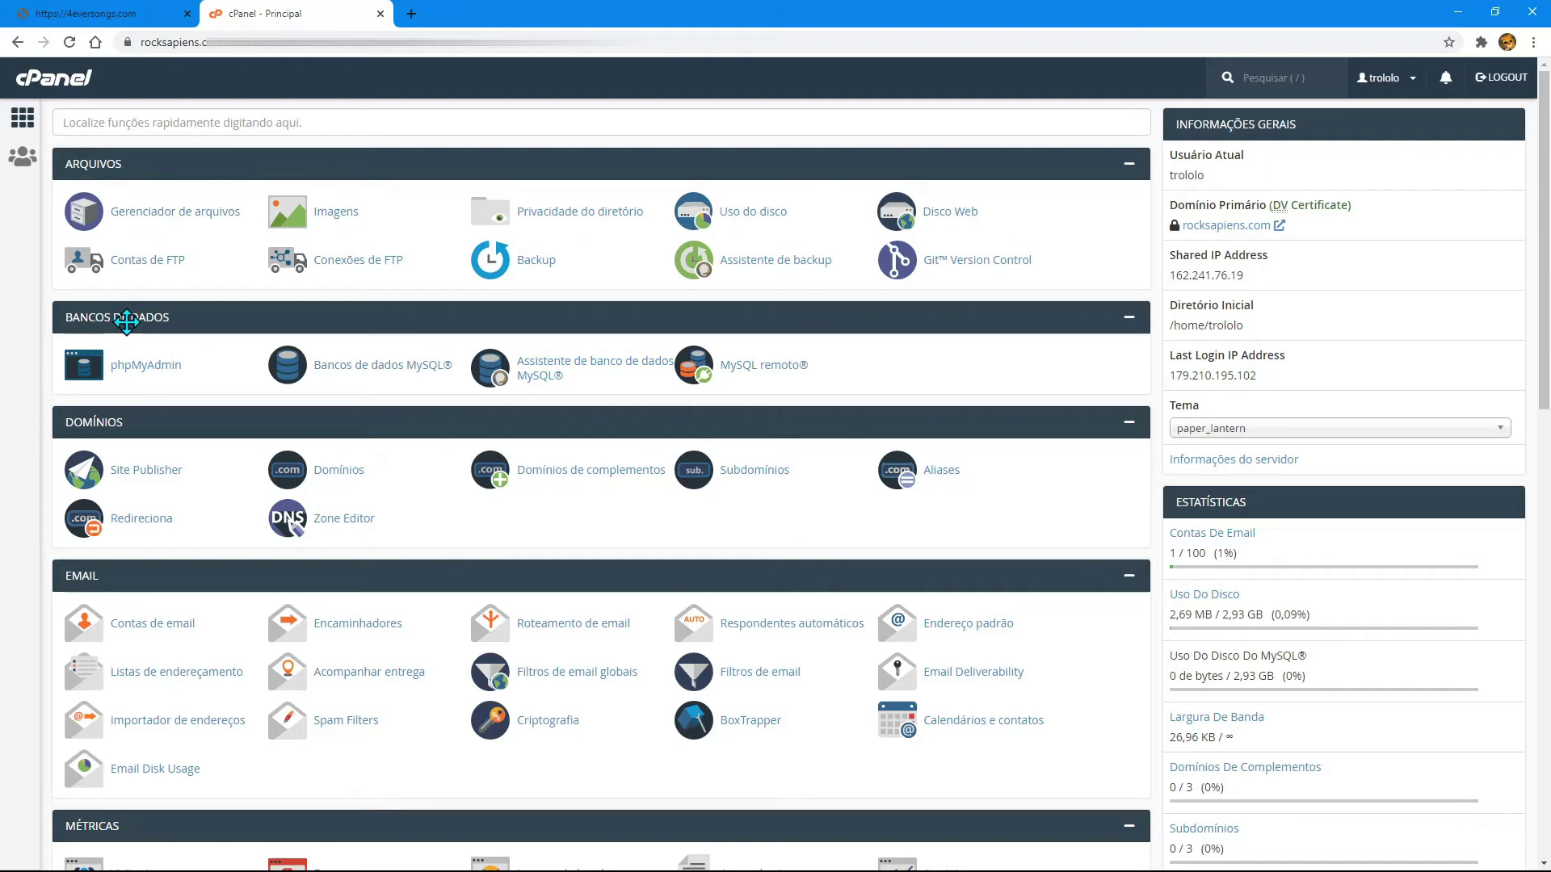
pyautogui.scroll(-6, 132, 325)
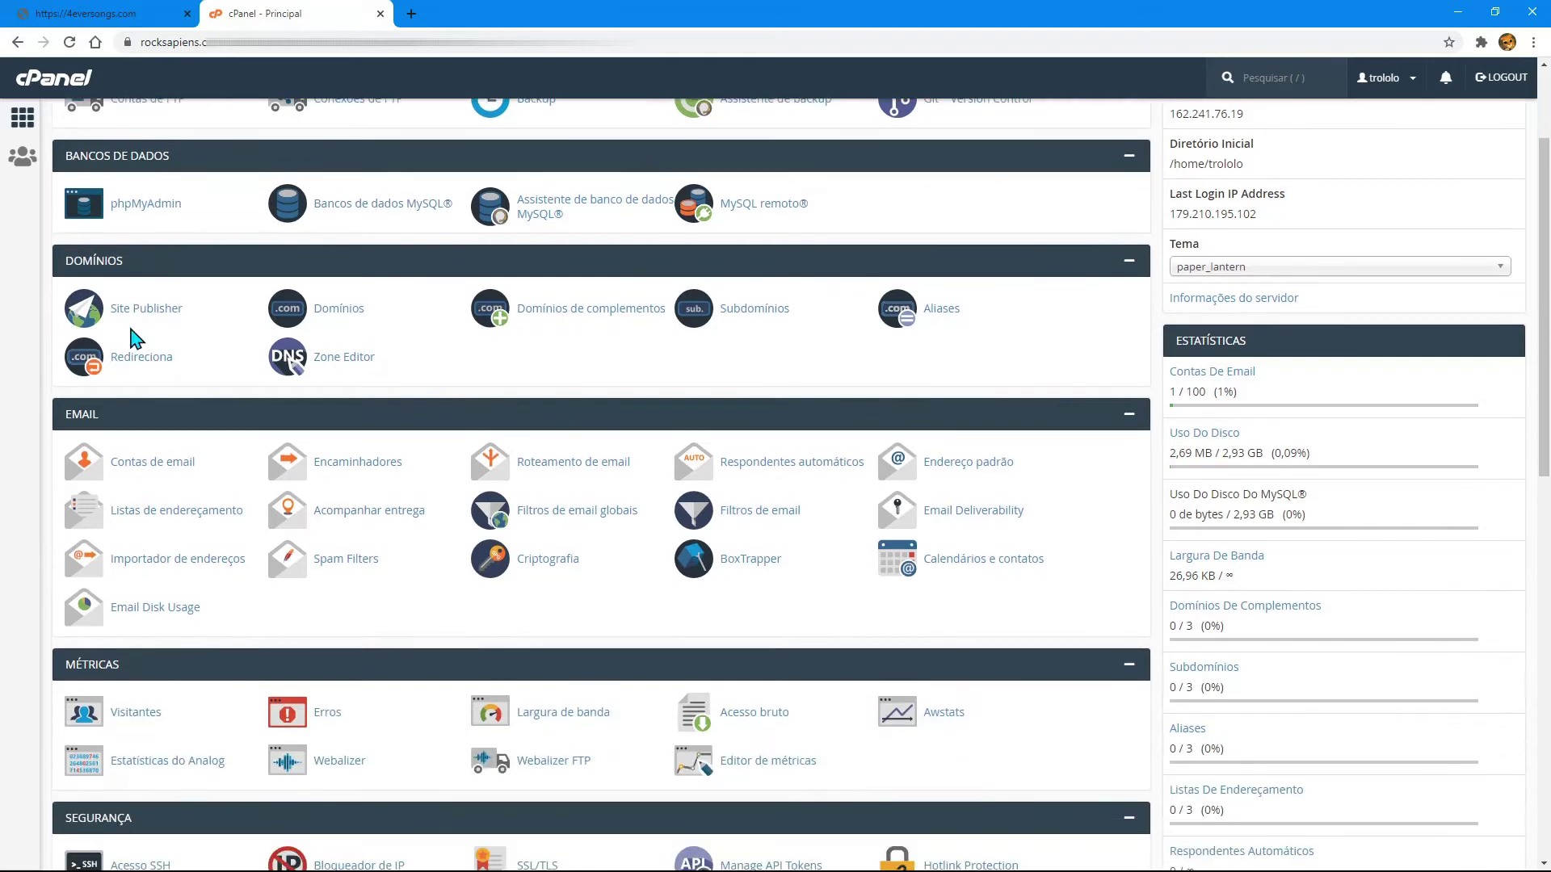
pyautogui.scroll(-4, 132, 342)
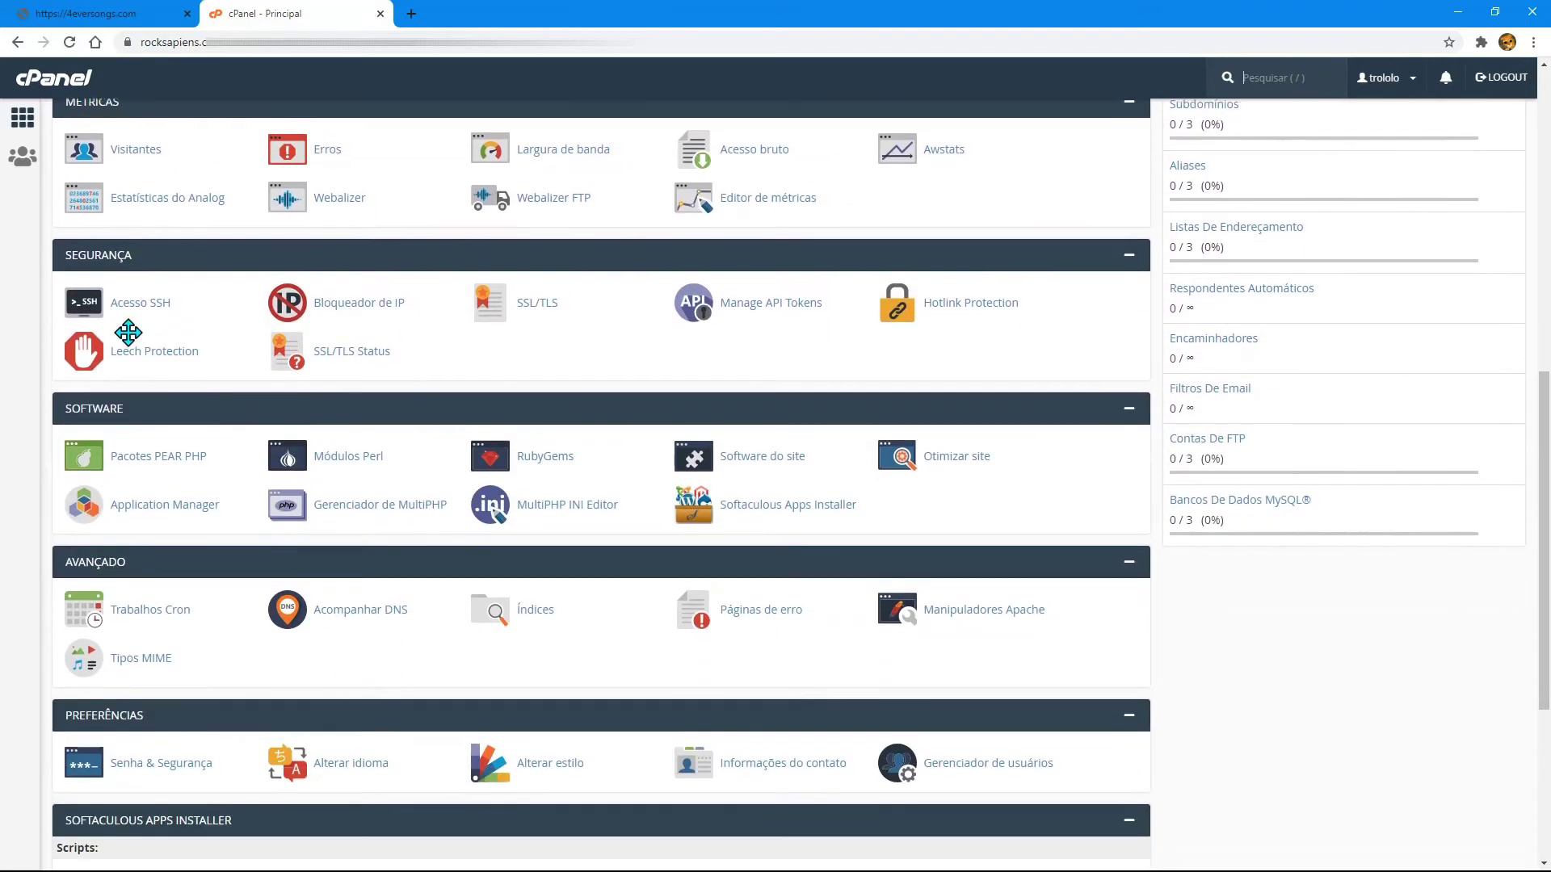
pyautogui.scroll(9, 255, 371)
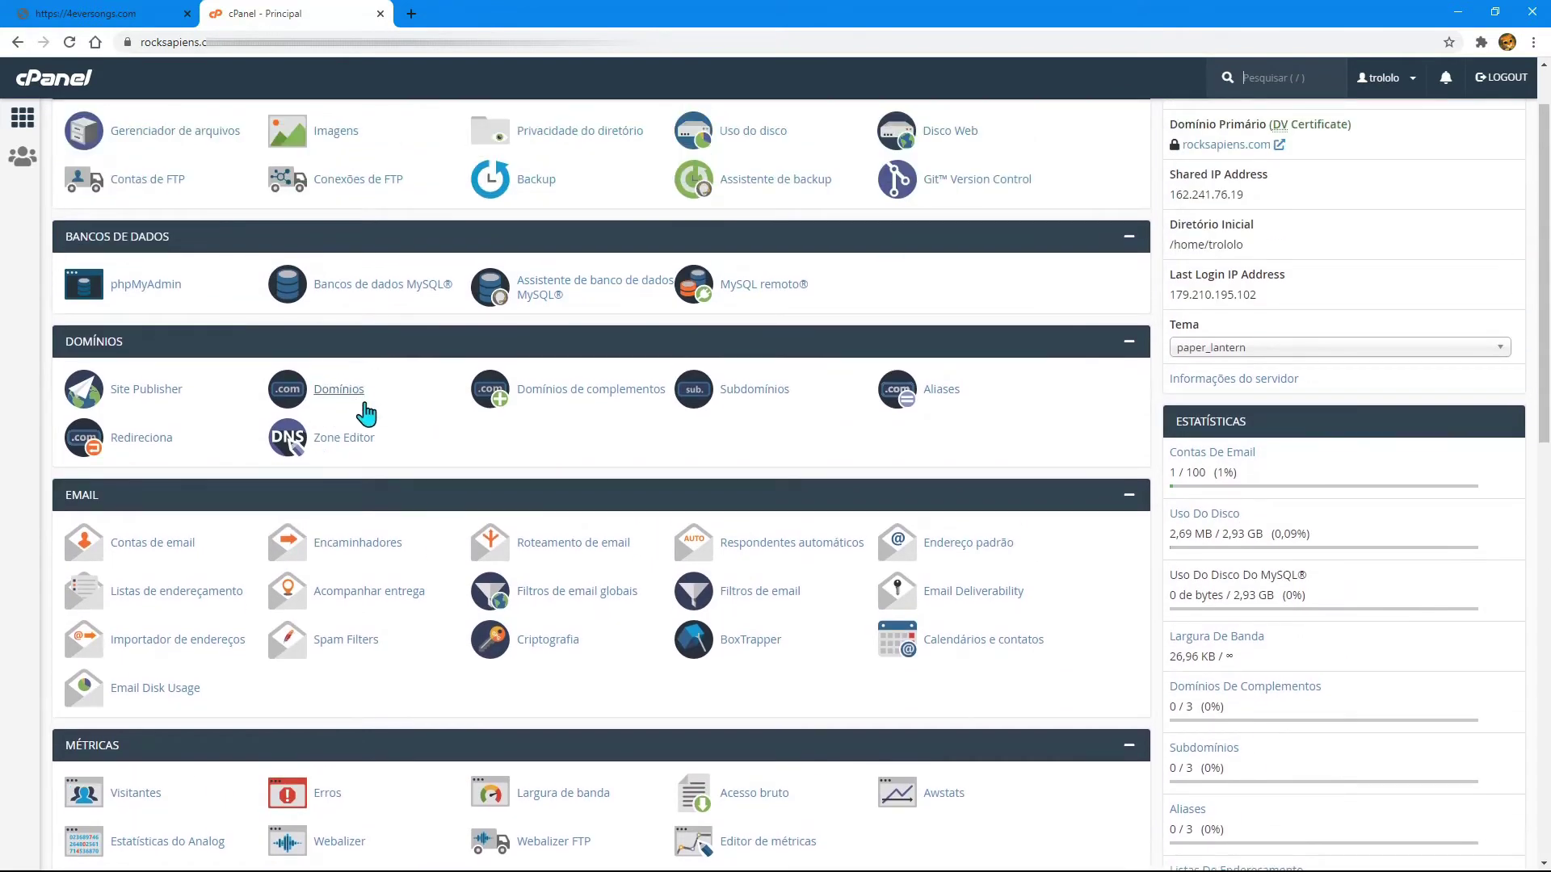
pyautogui.scroll(1, 371, 407)
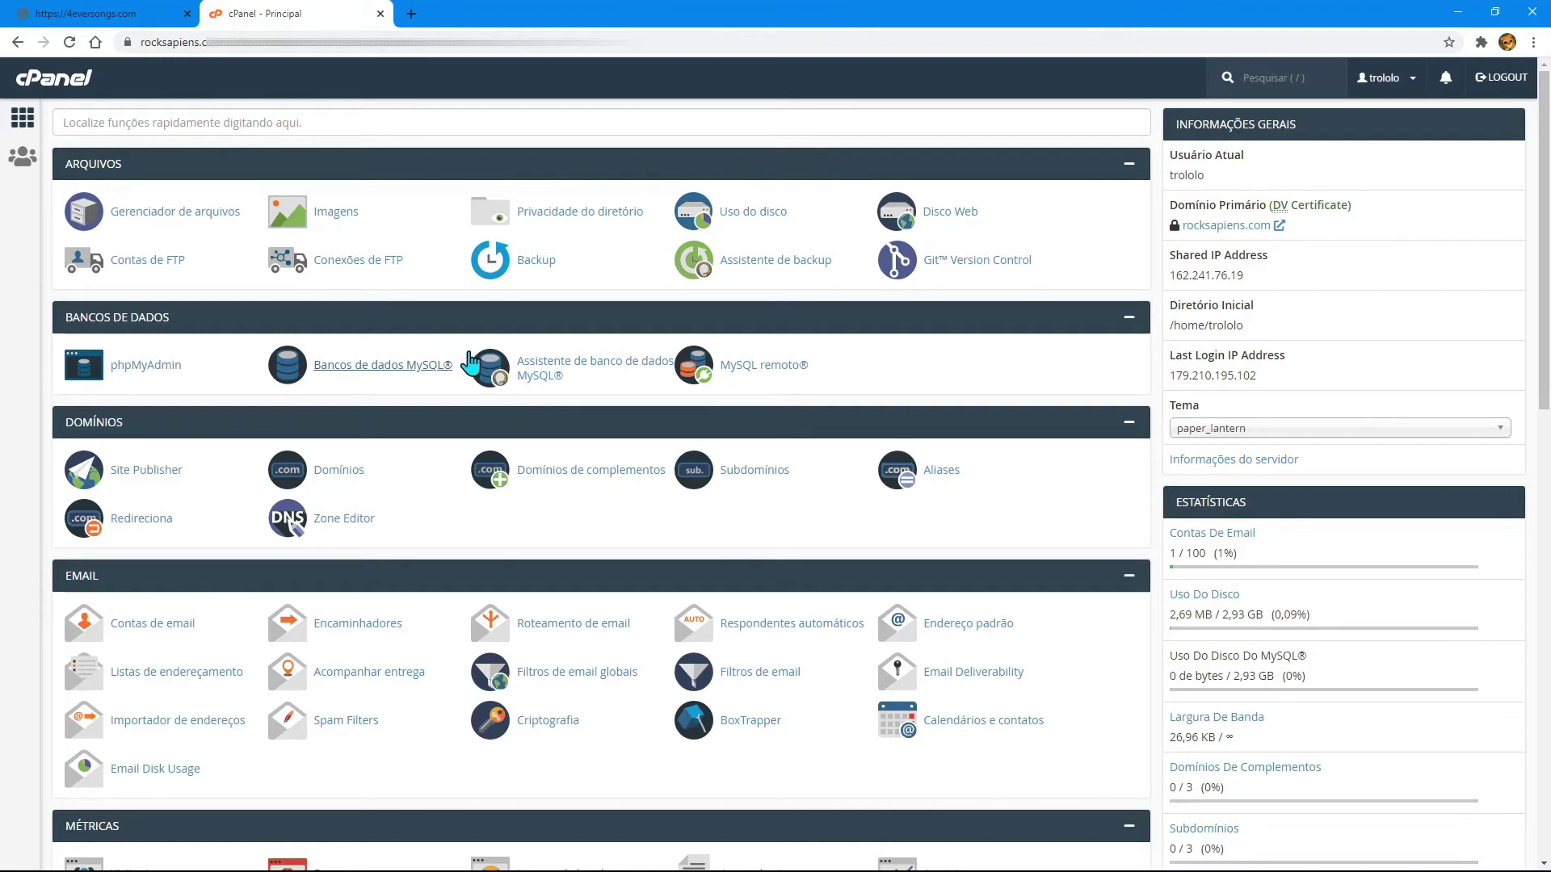
# Step: Review the whole home page down to Softaculous Apps Installer and Aplicações, including the WordPress Manager entry
pyautogui.scroll(-6, 469, 364)
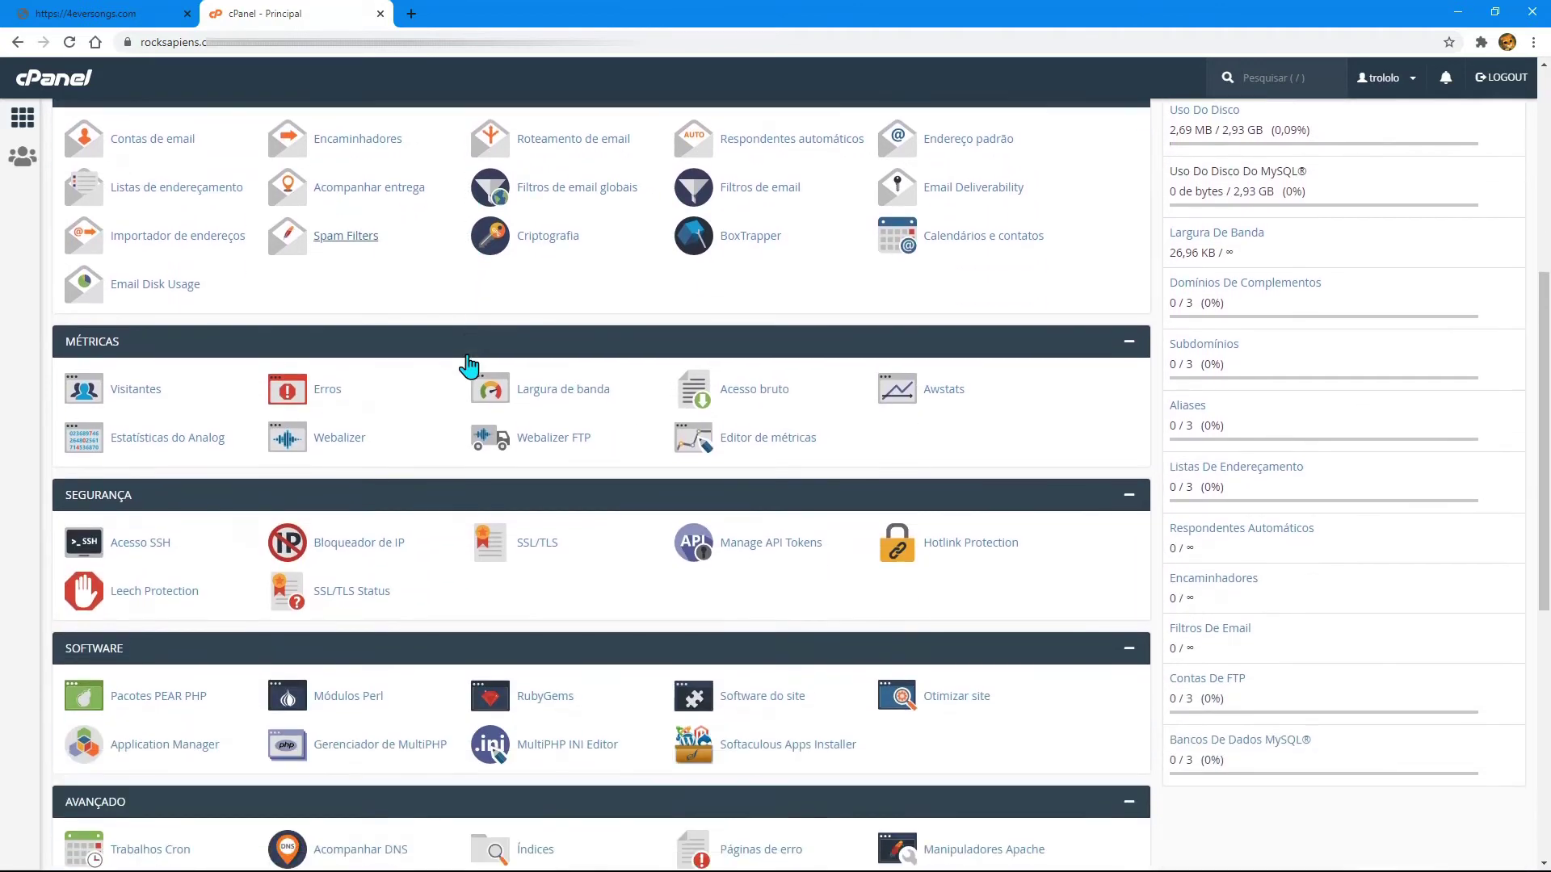
pyautogui.scroll(-3, 469, 365)
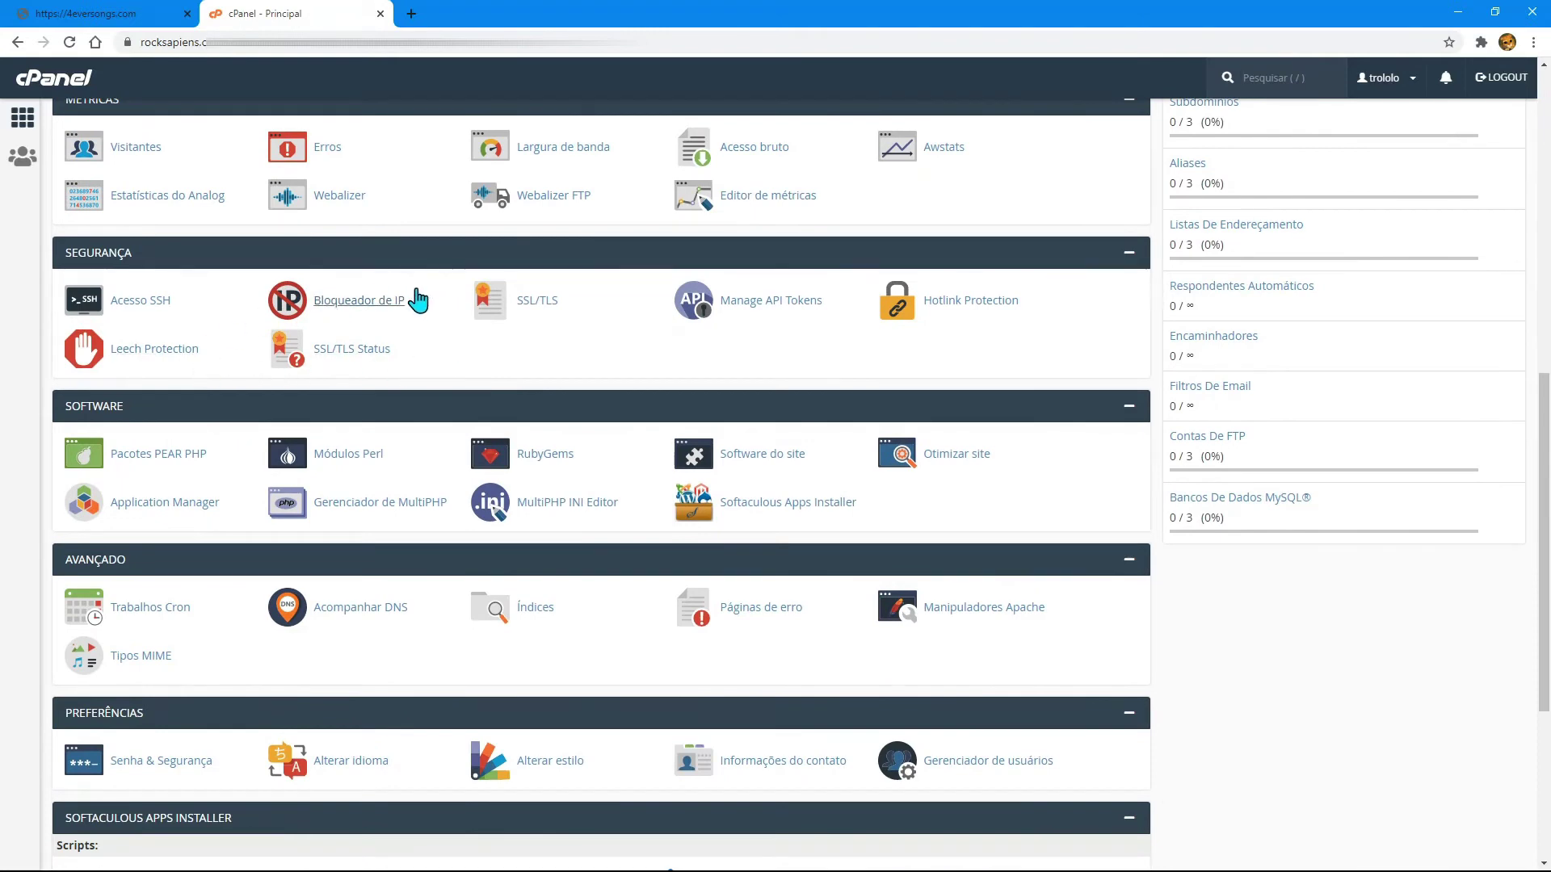
pyautogui.scroll(-2, 418, 307)
pyautogui.scroll(-2, 297, 350)
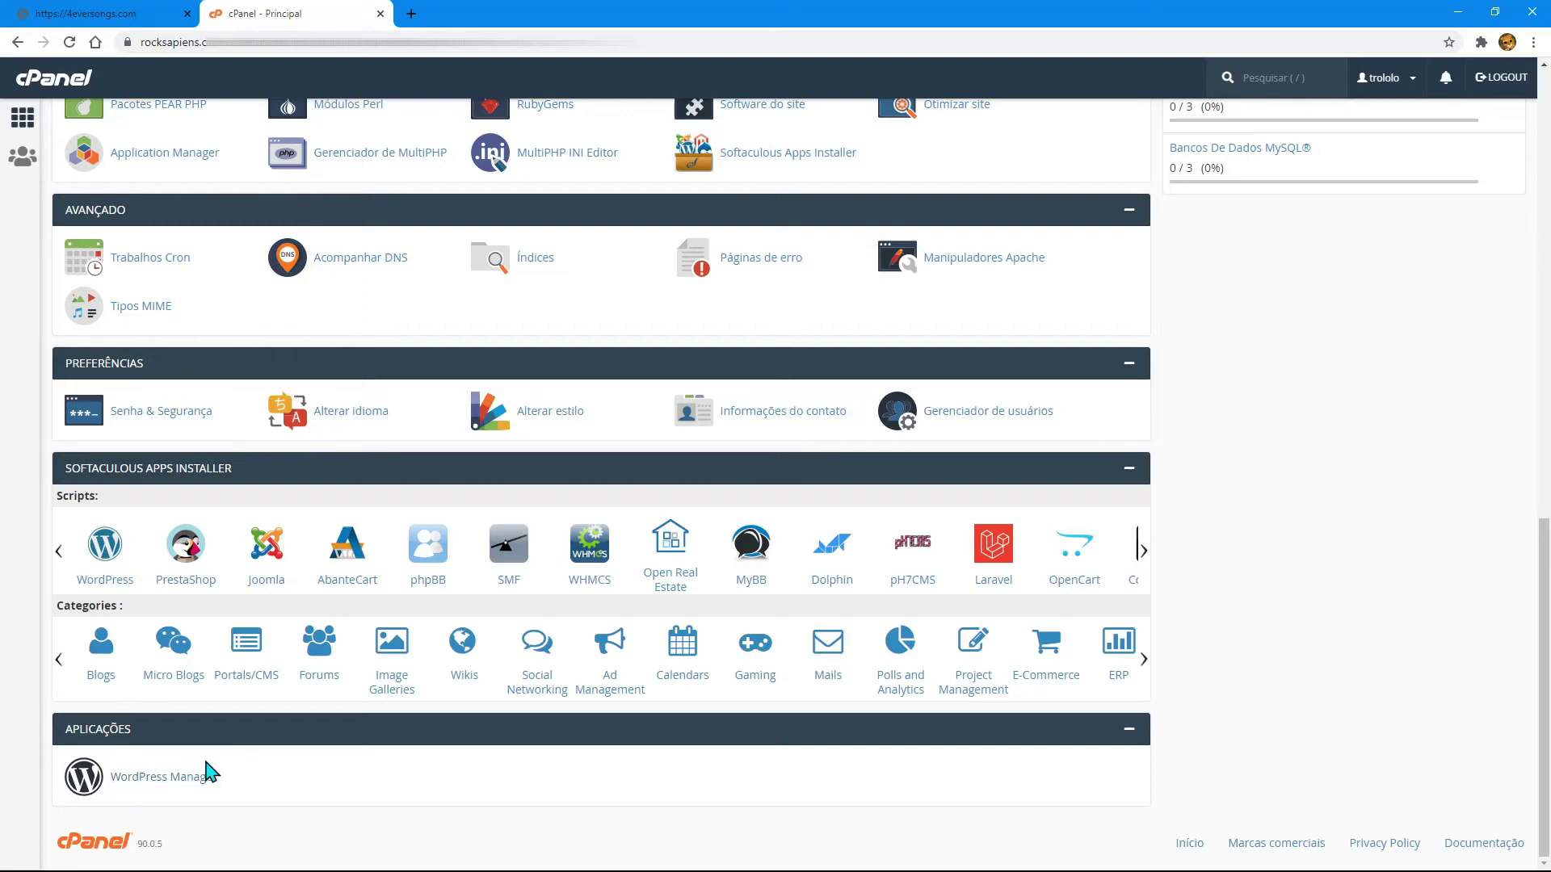
pyautogui.scroll(1, 207, 774)
pyautogui.scroll(4, 206, 773)
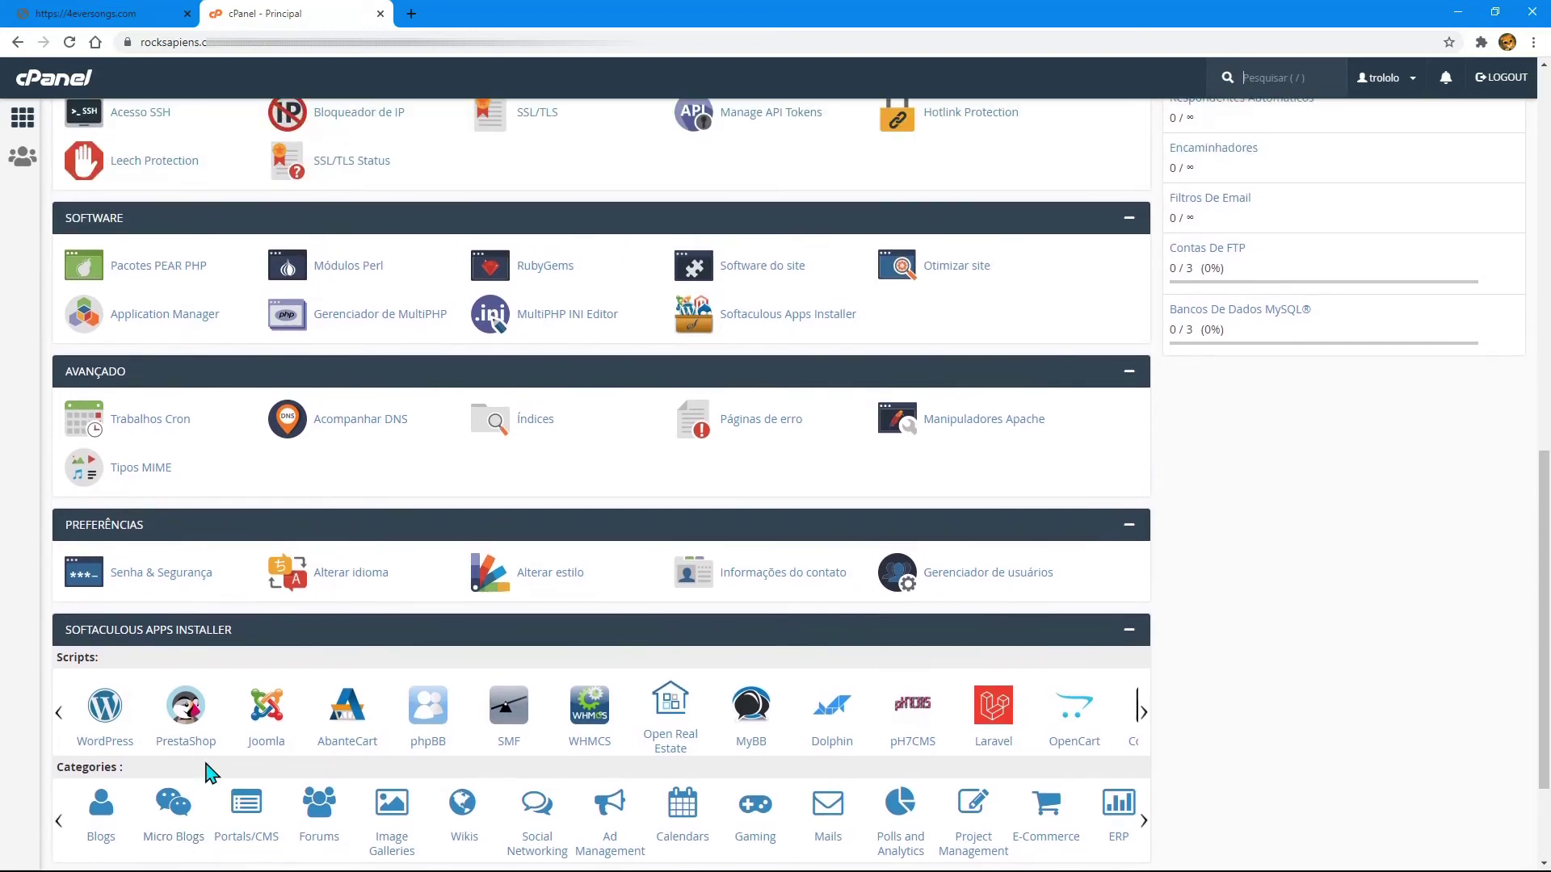
pyautogui.scroll(1, 206, 774)
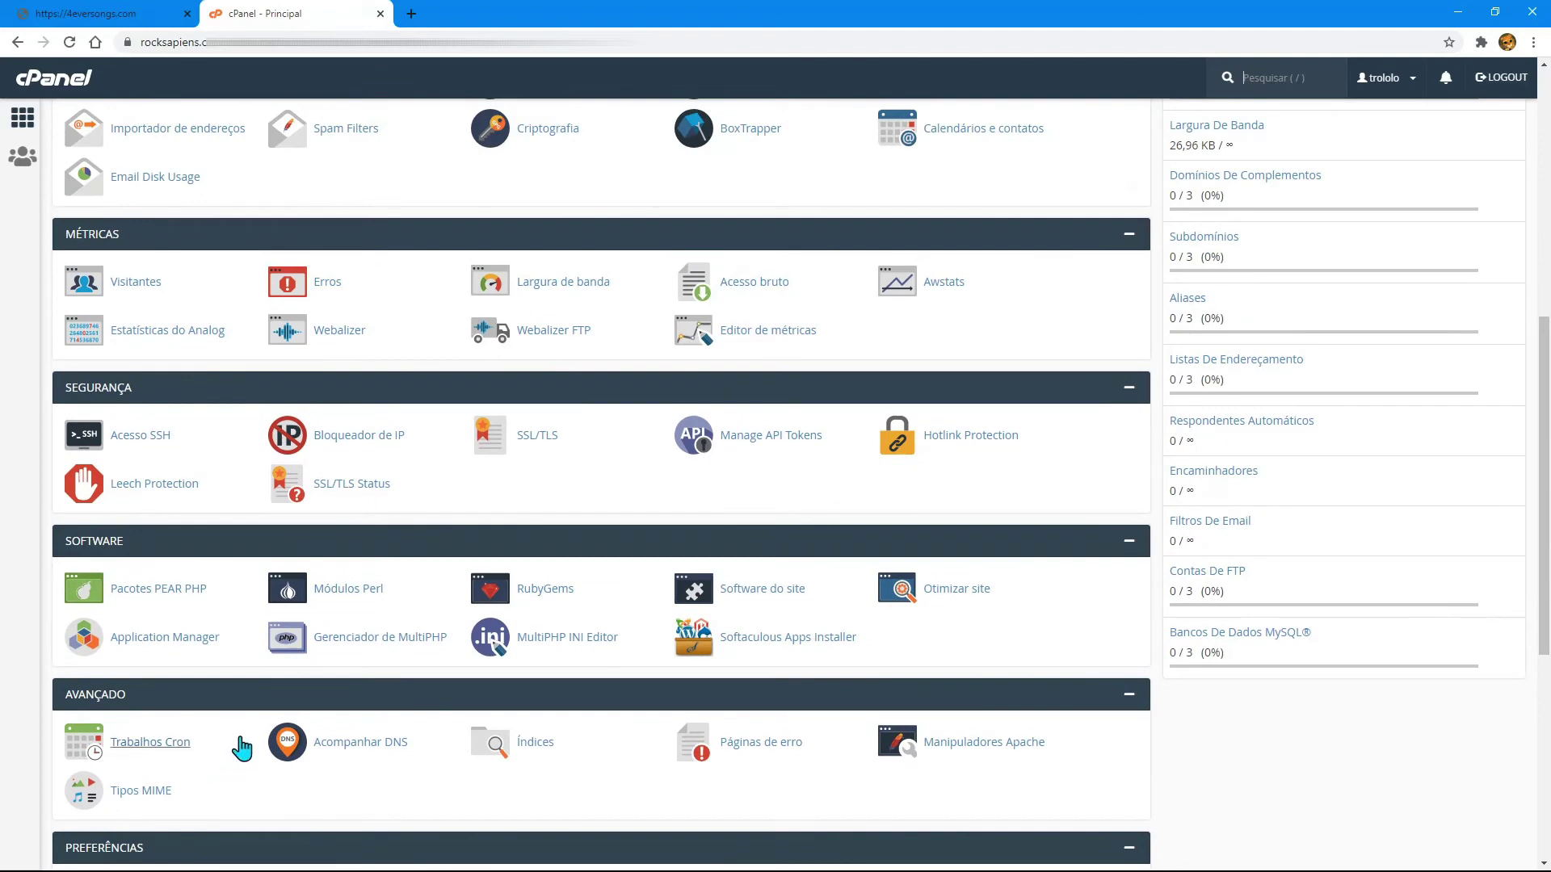
pyautogui.scroll(5, 284, 517)
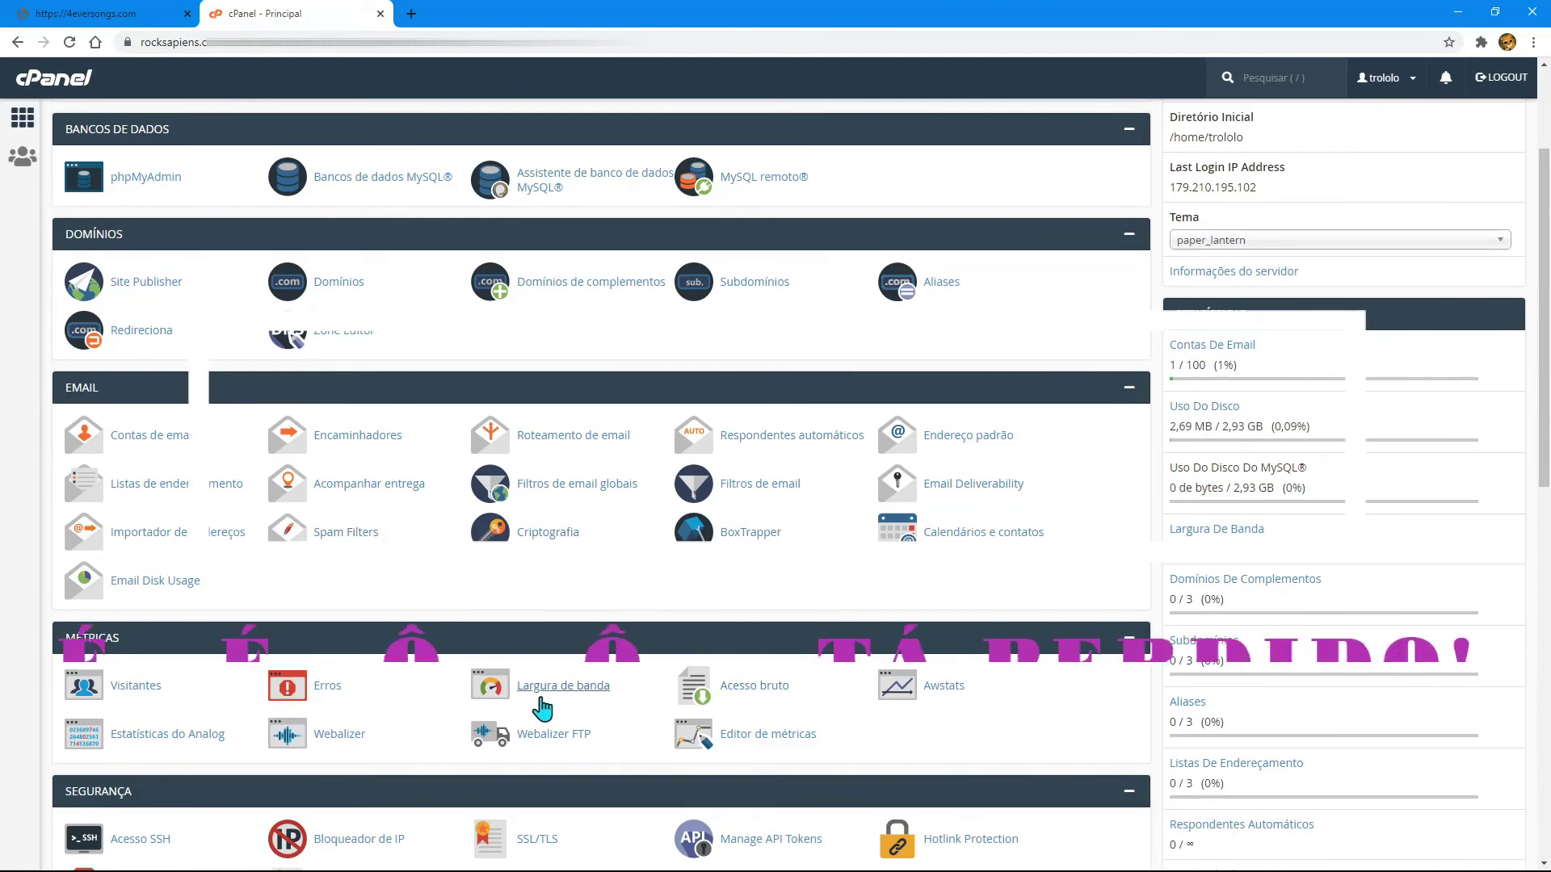
pyautogui.scroll(3, 743, 567)
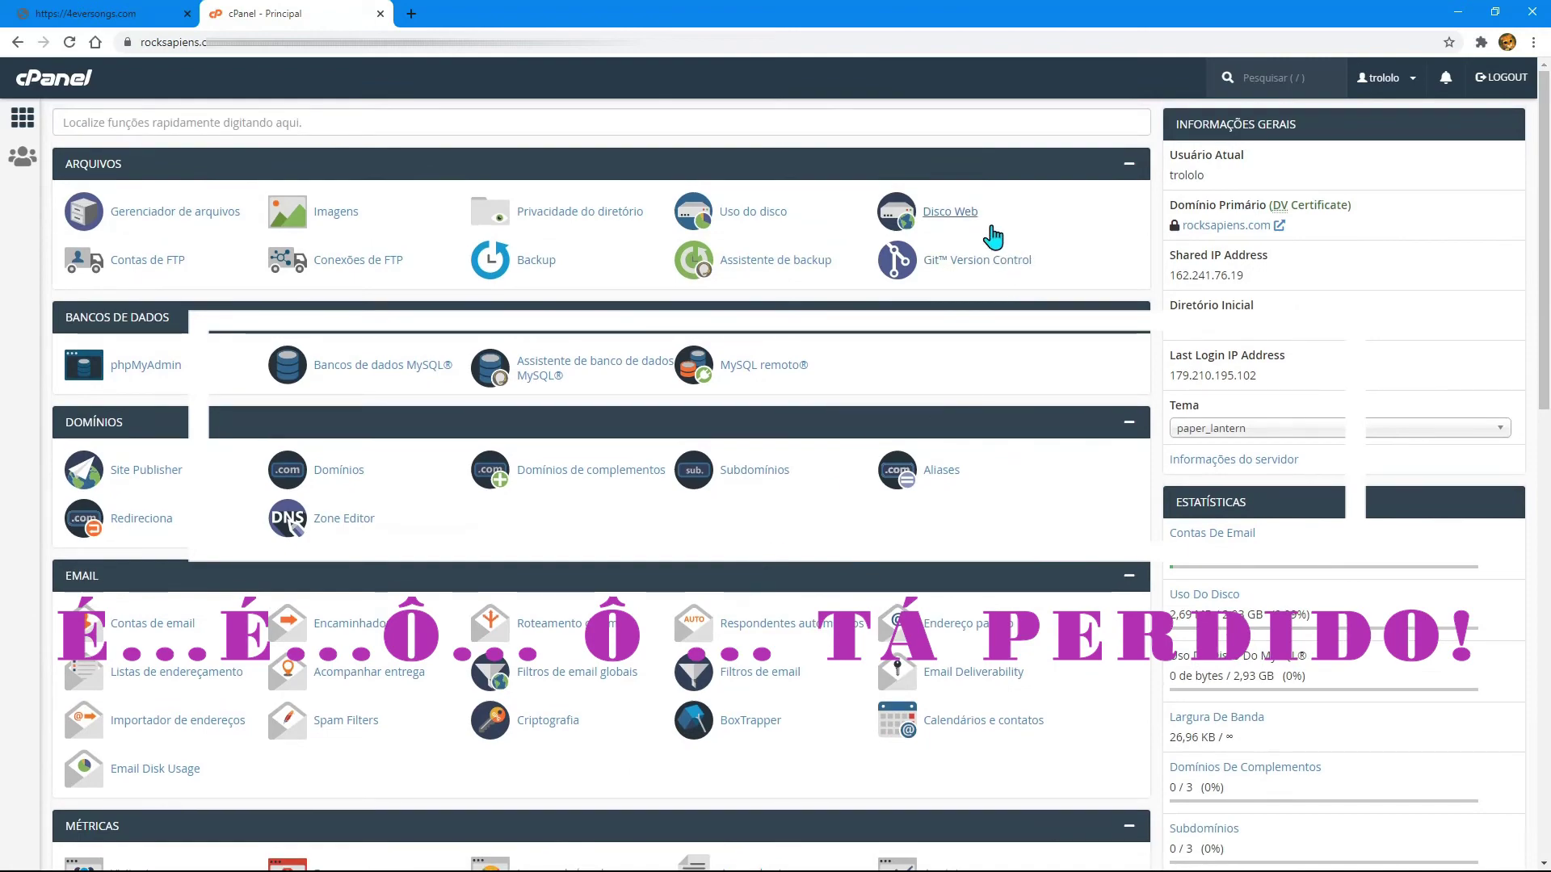
pyautogui.scroll(-6, 549, 226)
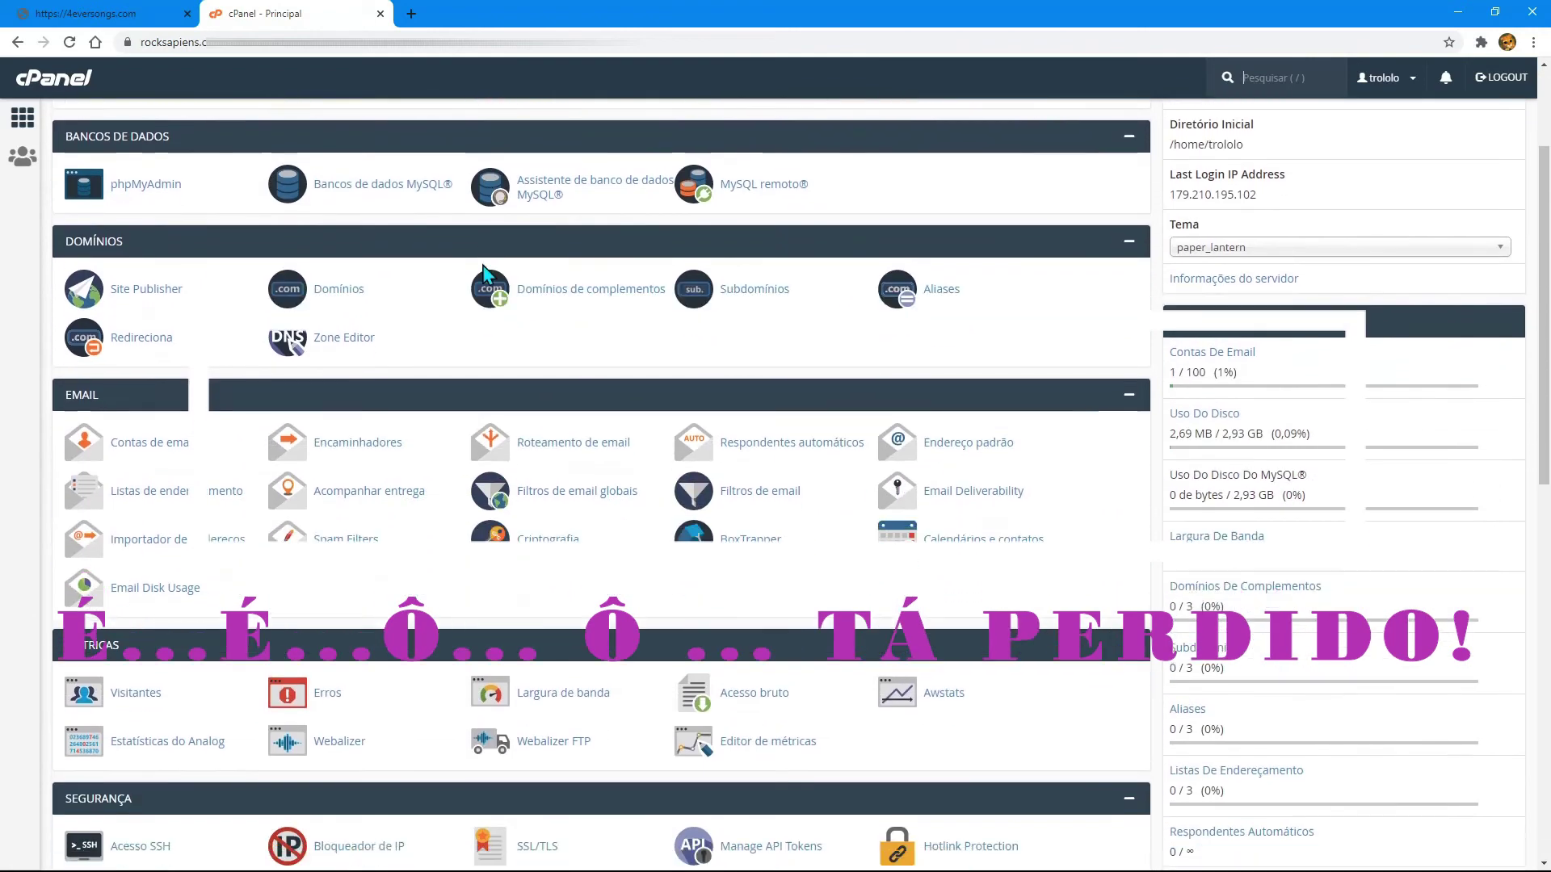
pyautogui.scroll(-3, 478, 283)
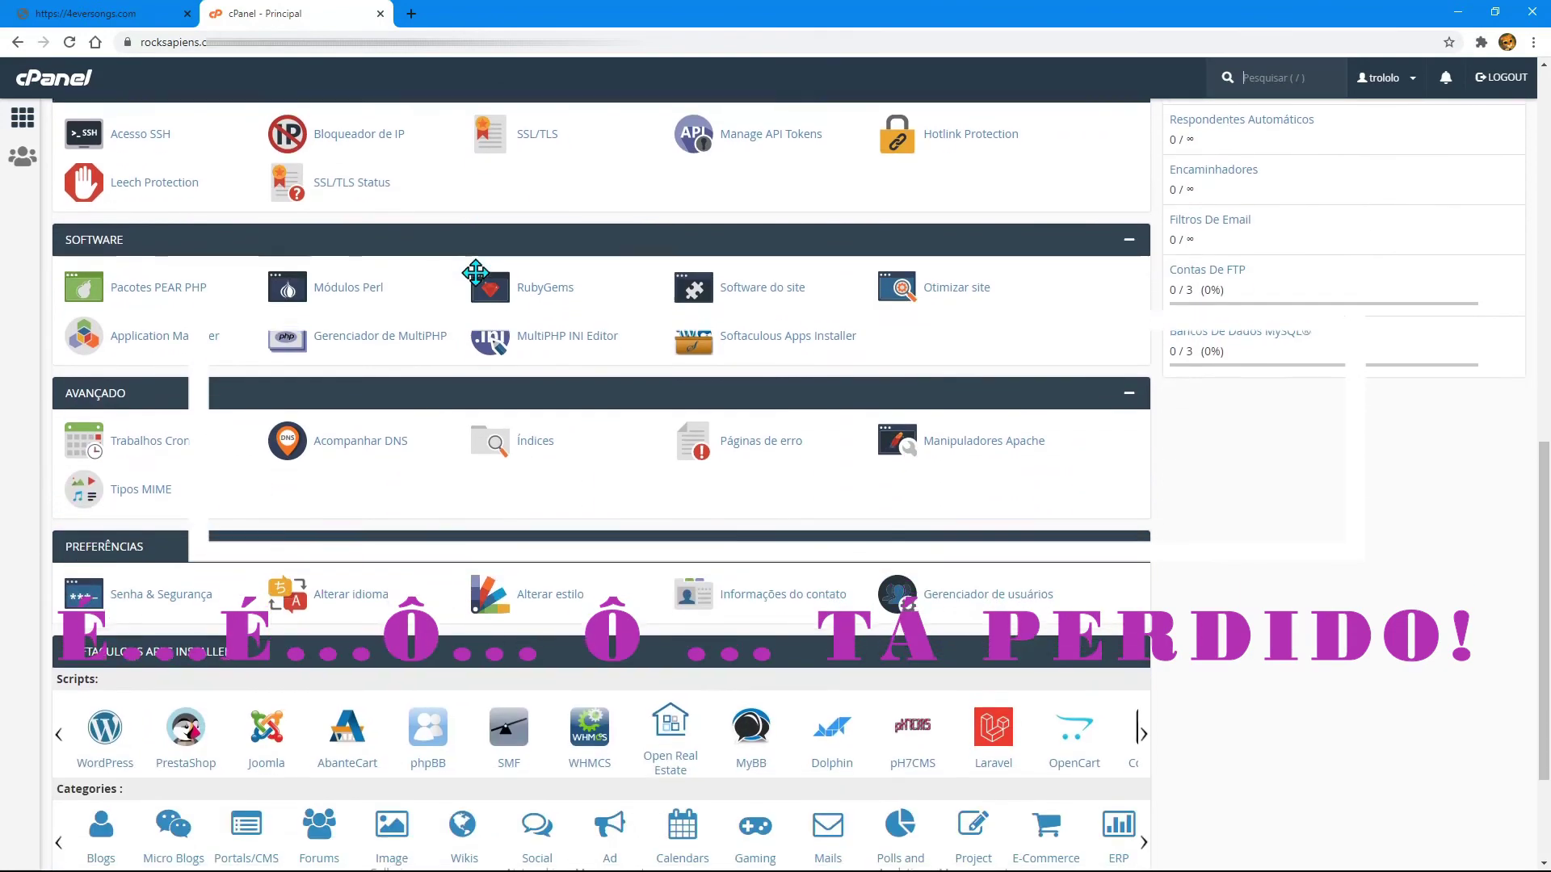
# Step: Examine the tools in the Email, Métricas, Segurança, Software, Avançado and Preferências sections, starting from the beginning of the home page
pyautogui.scroll(9, 476, 284)
pyautogui.scroll(4, 474, 287)
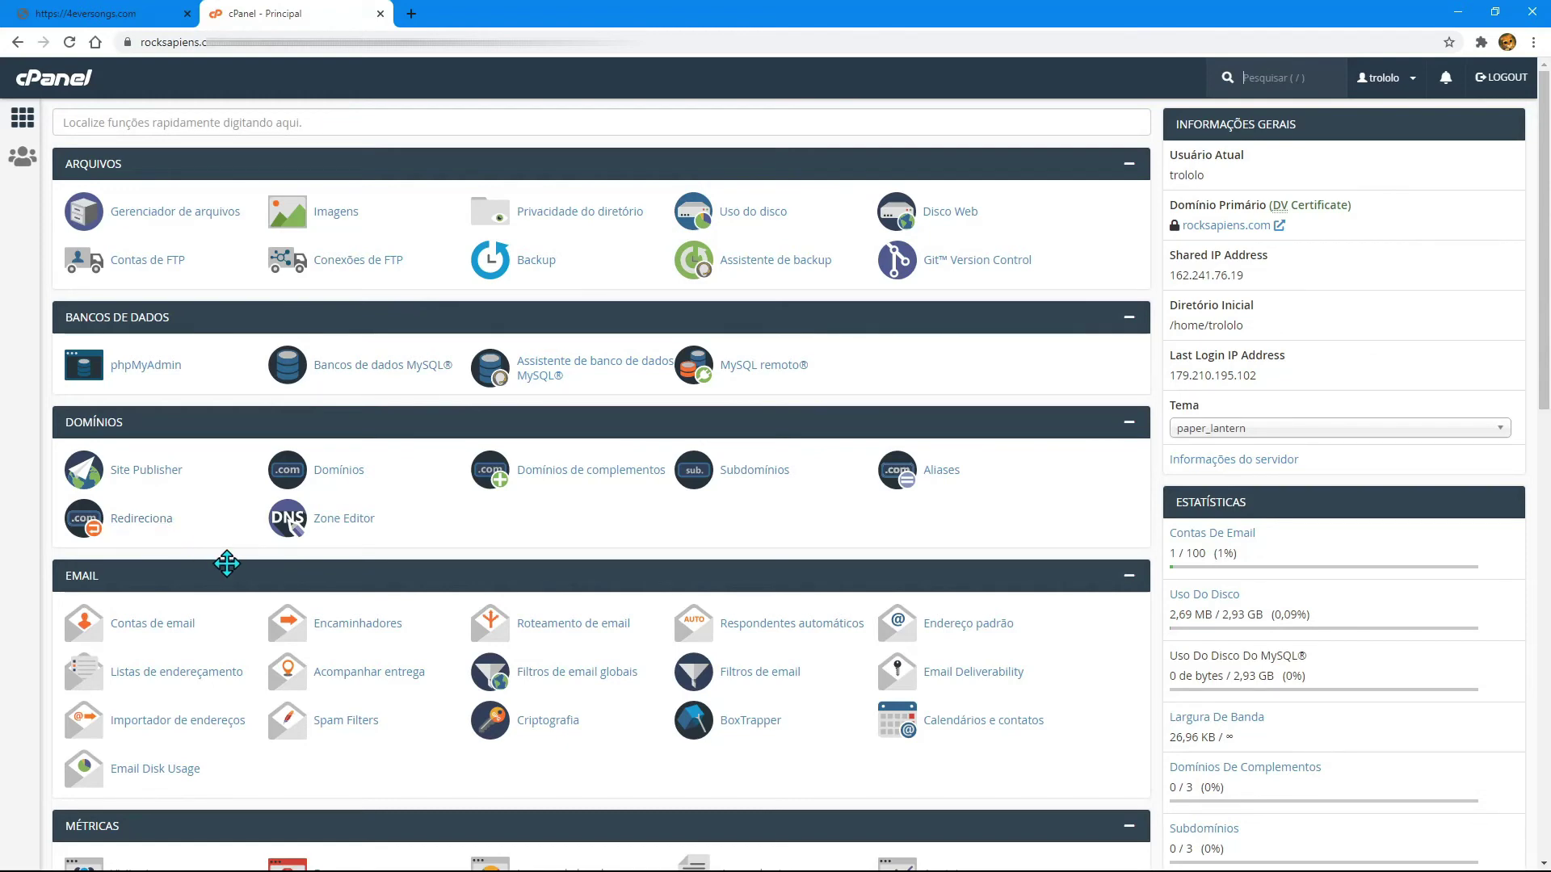
pyautogui.scroll(-5, 226, 564)
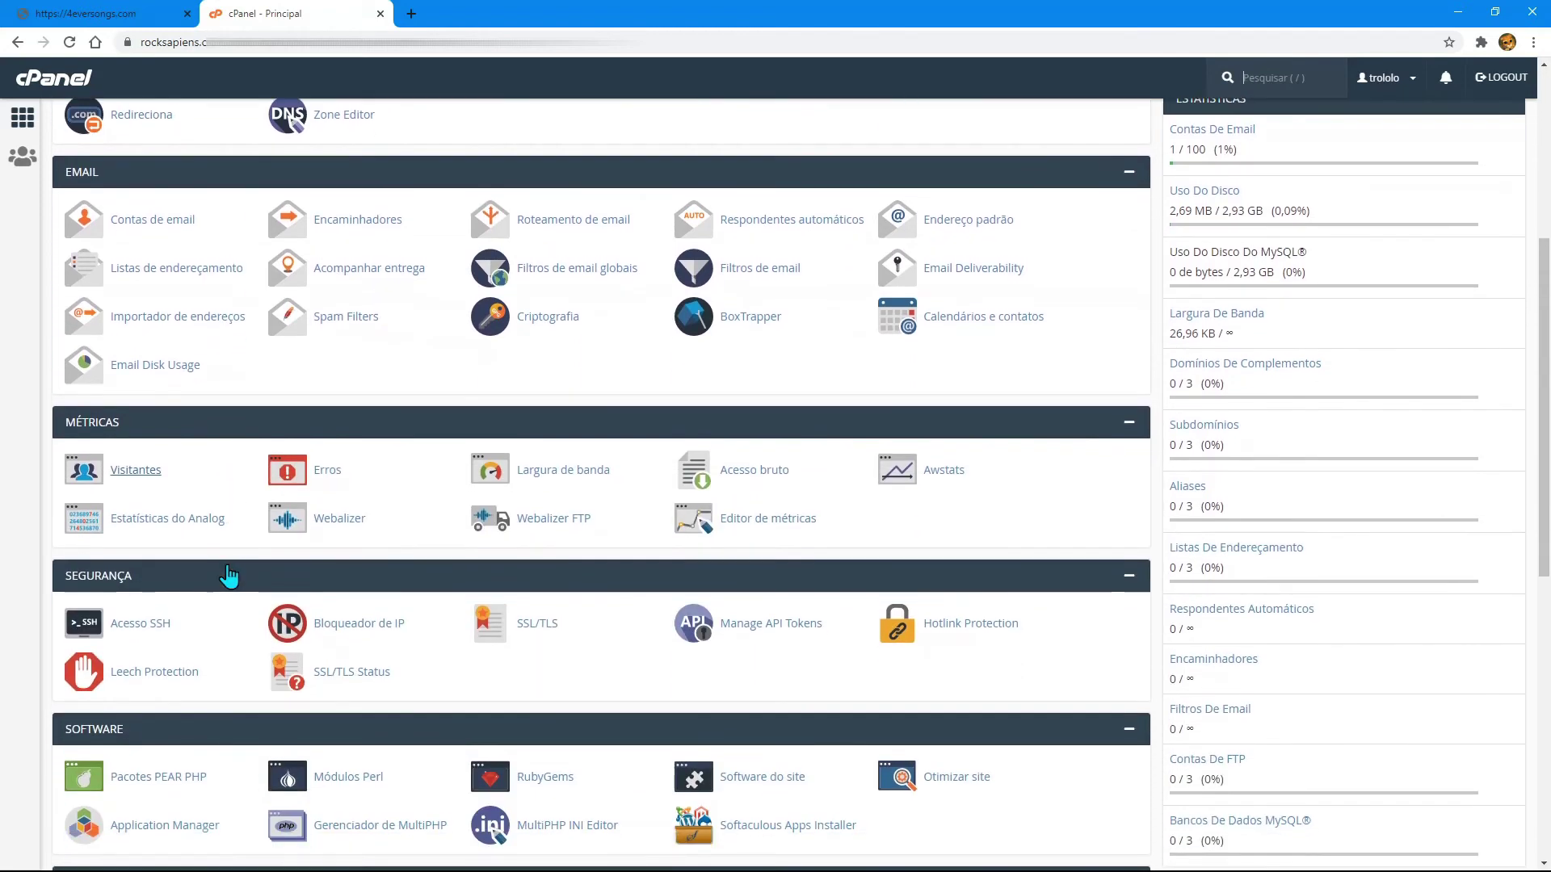
pyautogui.scroll(-1, 230, 575)
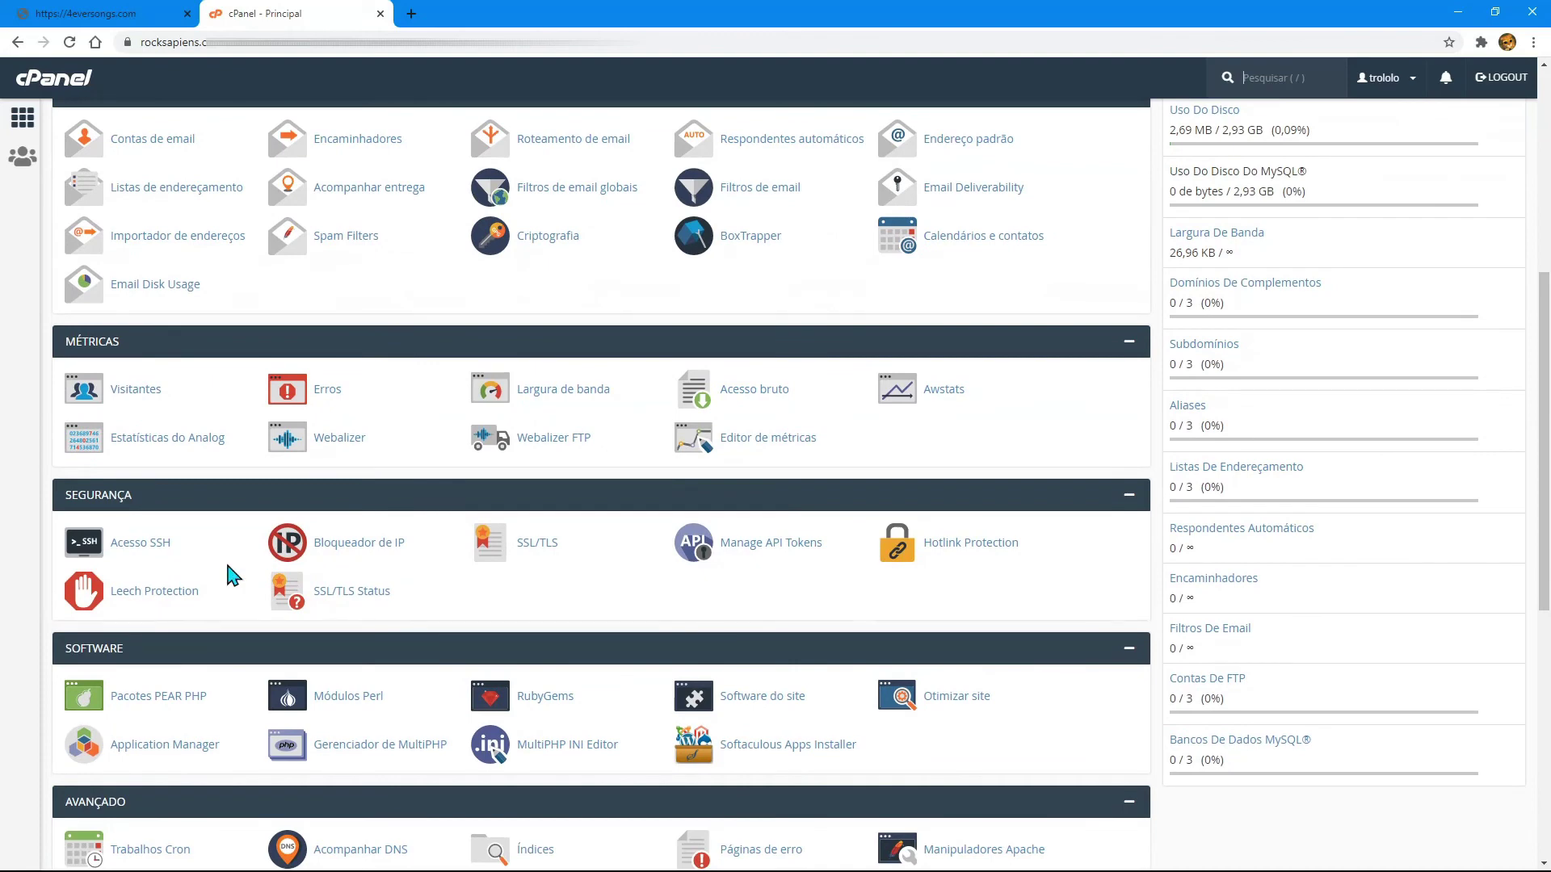
pyautogui.scroll(-4, 234, 575)
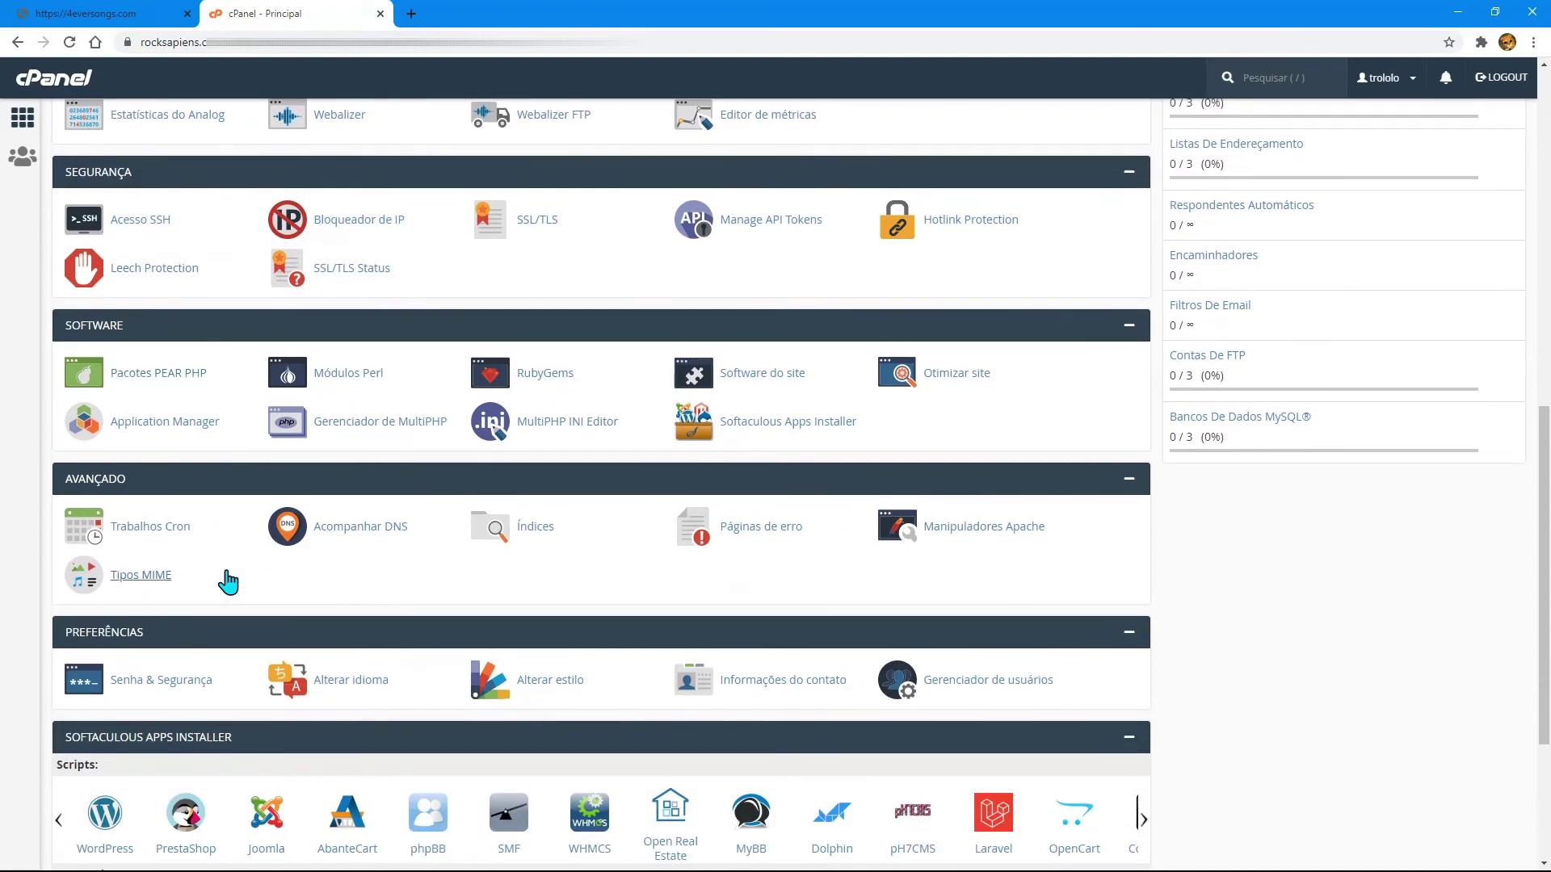
pyautogui.scroll(-1, 251, 613)
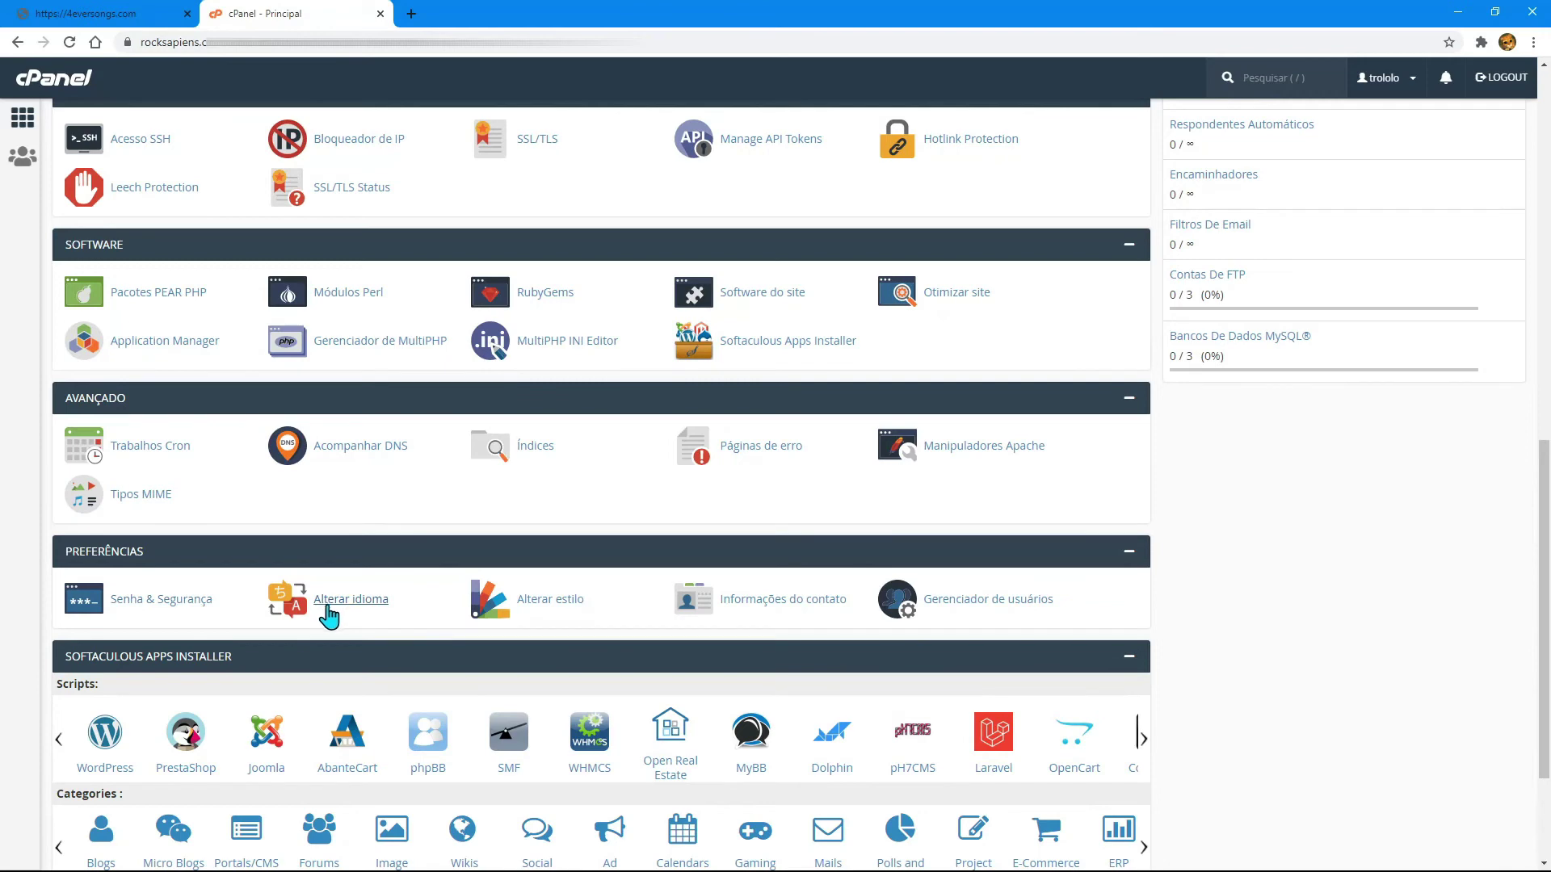
# Step: Review the complete home page once more, from Arquivos through Softaculous Apps Installer to Aplicações, and return to the Arquivos section
pyautogui.scroll(2, 325, 613)
pyautogui.scroll(8, 514, 625)
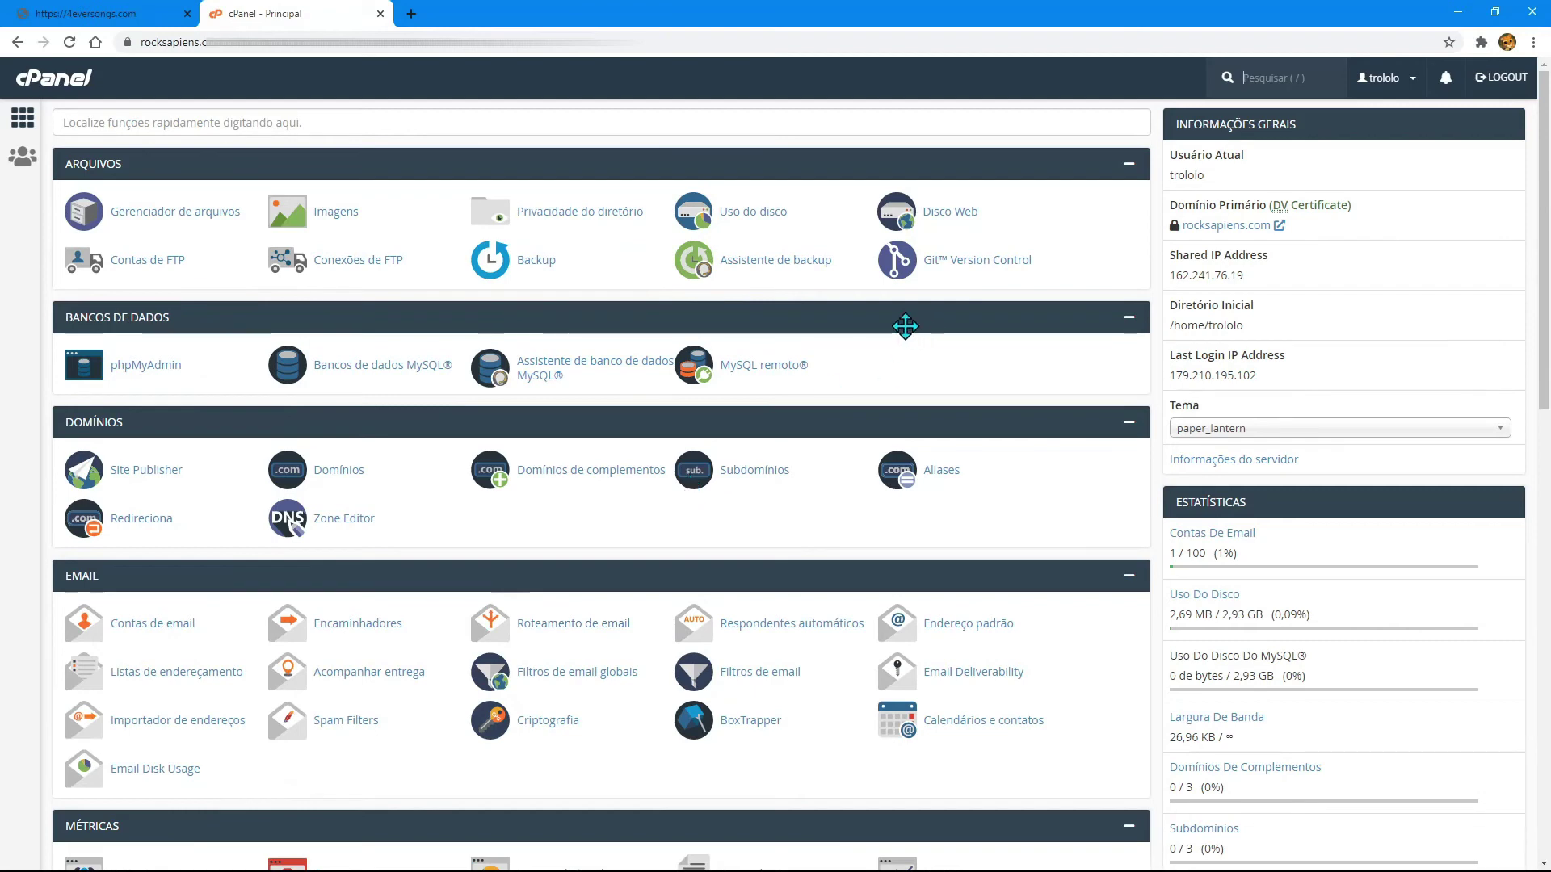
pyautogui.middleClick(379, 420)
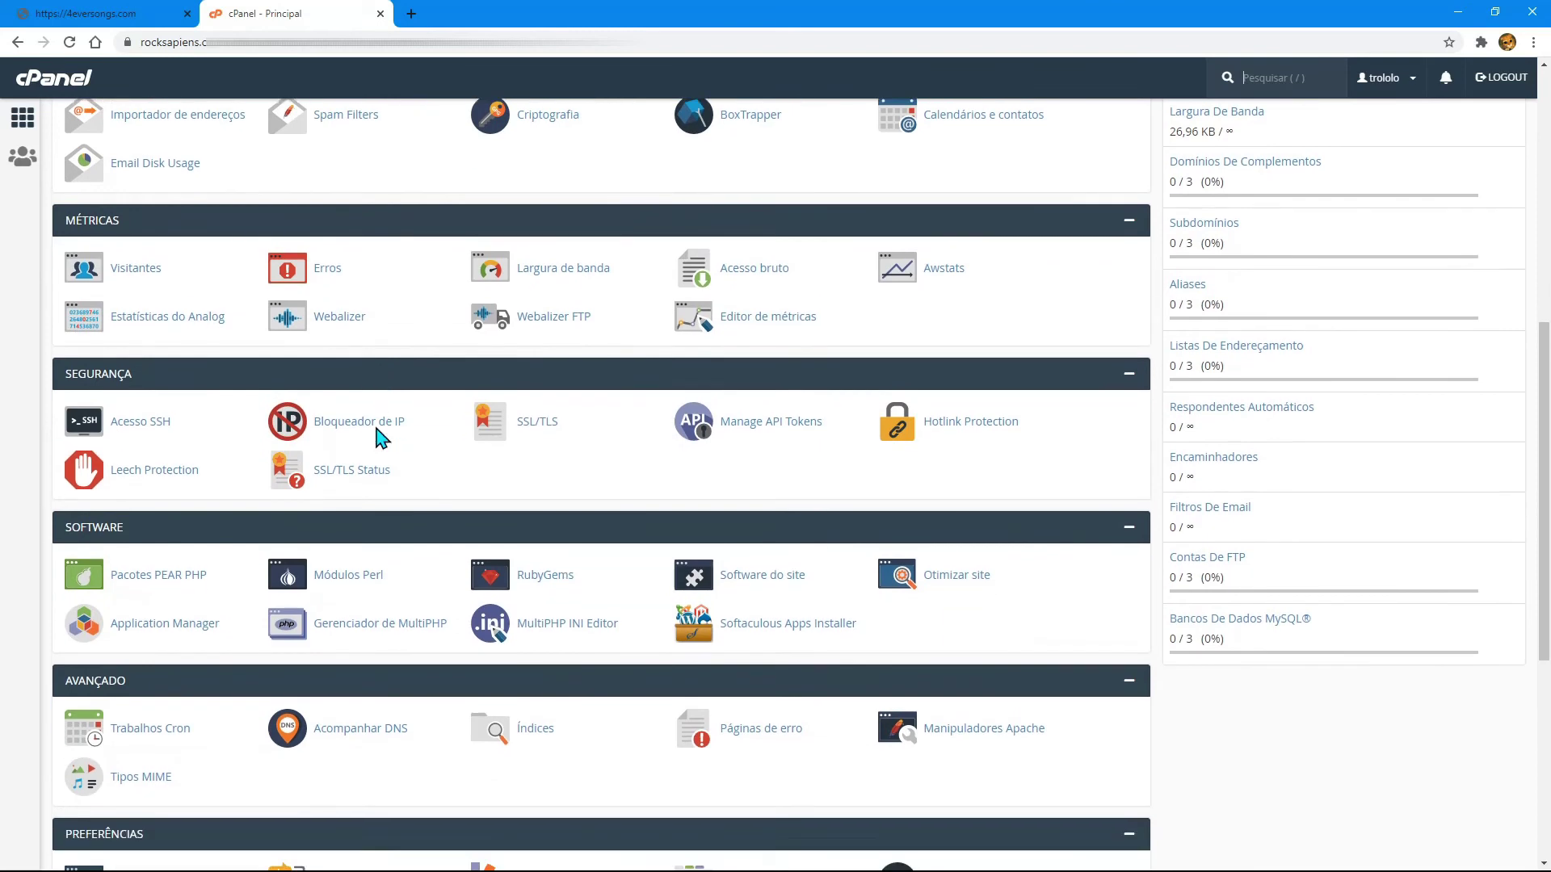
pyautogui.middleClick(381, 436)
pyautogui.scroll(-1, 378, 435)
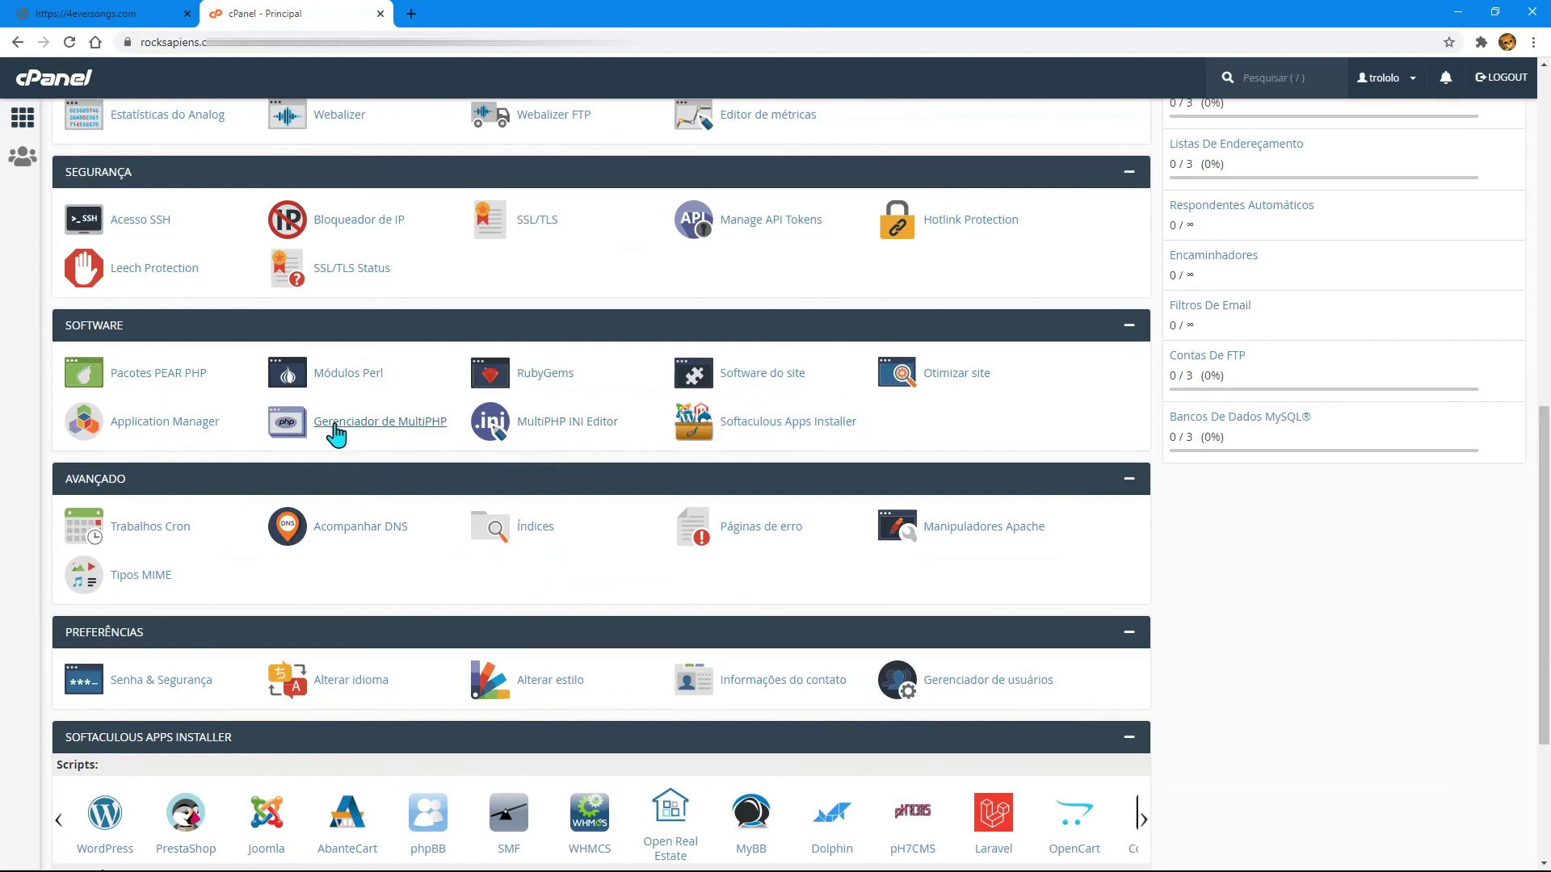
pyautogui.scroll(-3, 563, 446)
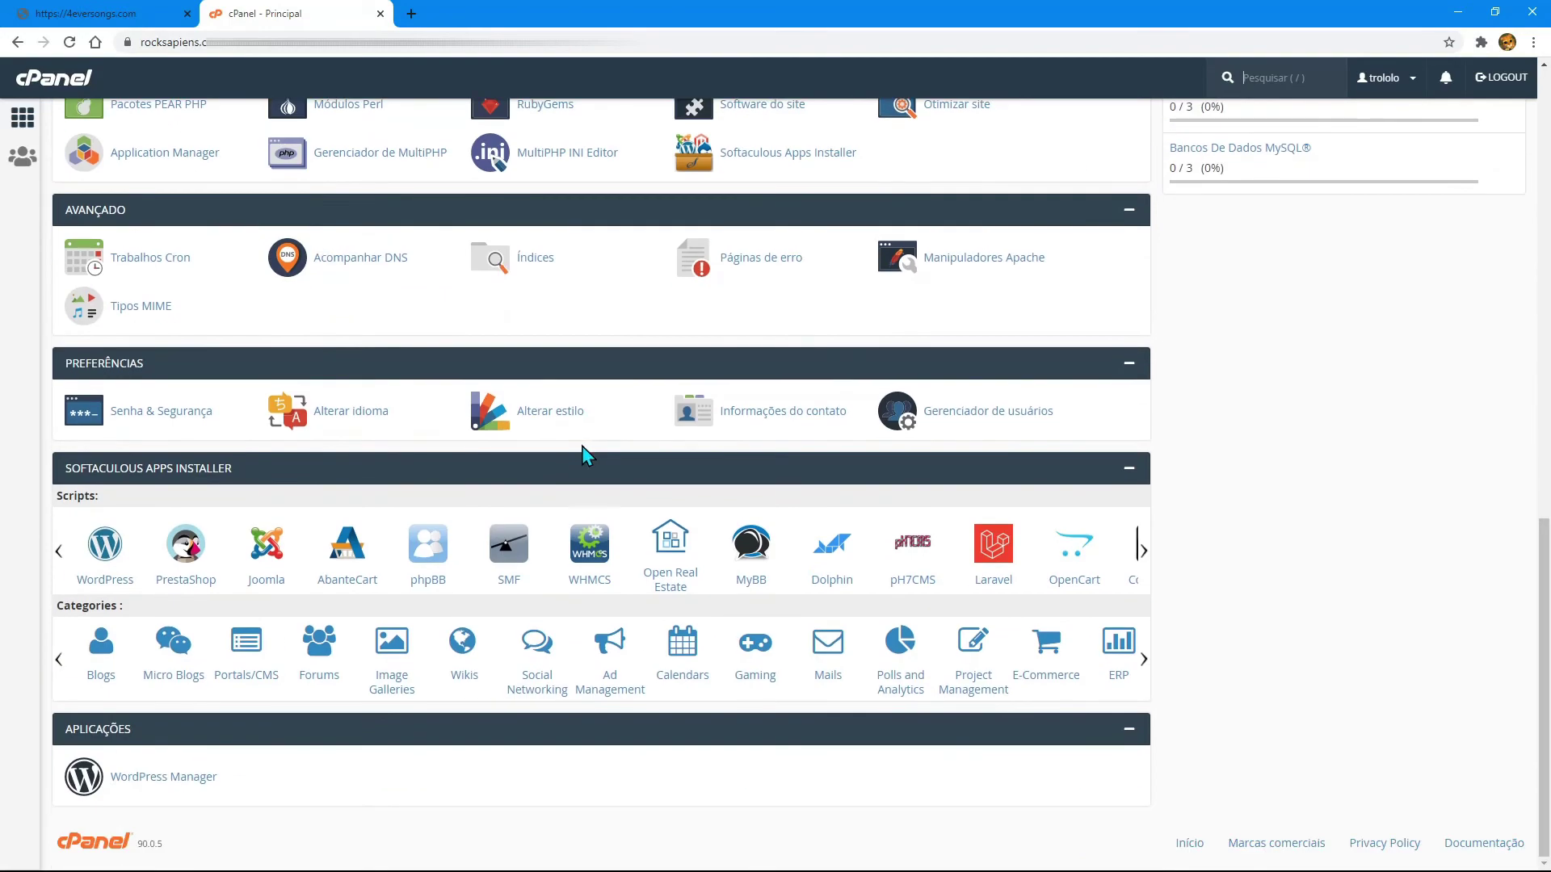
pyautogui.scroll(20, 587, 455)
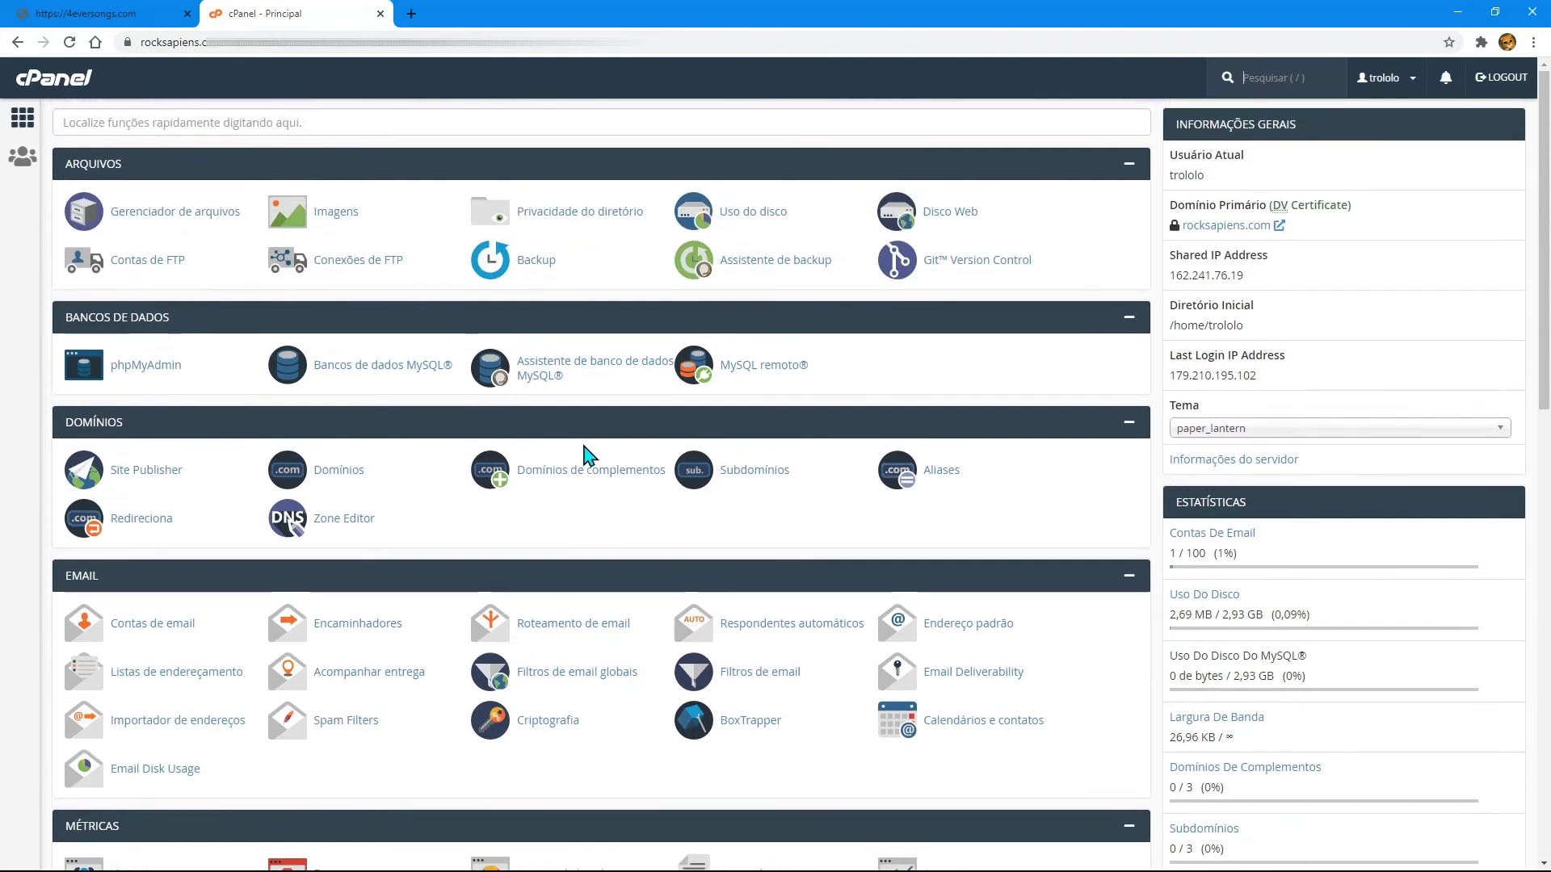